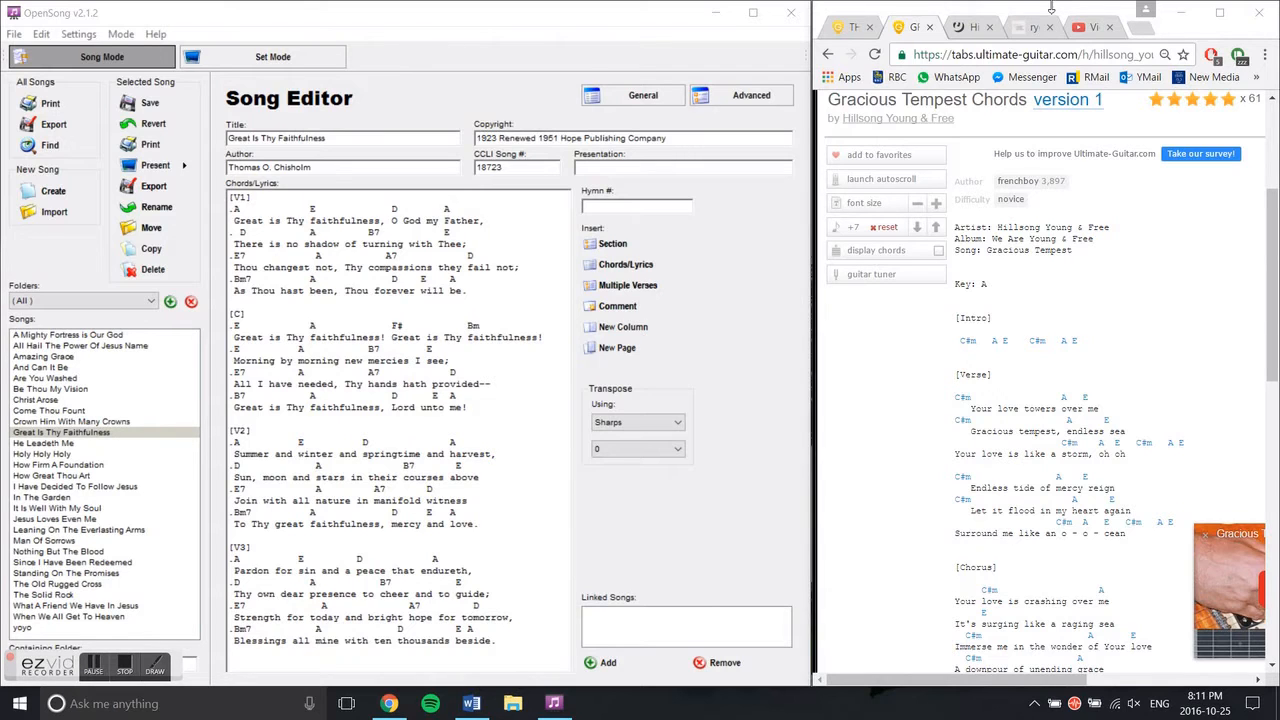
- Review the July 13 2016 song list and the open chord and lyrics pages for its three songs
{"action": "left_click", "coordinate": [1033, 22]}
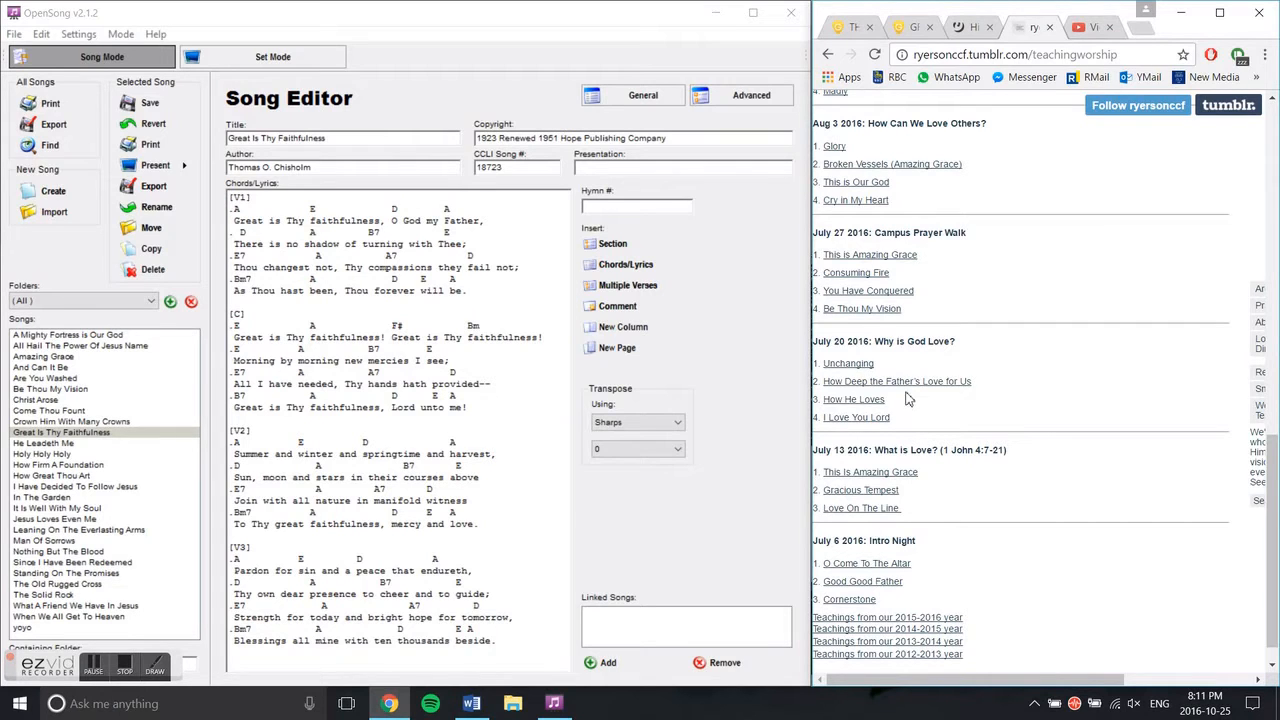
{"action": "scroll", "coordinate": [907, 402], "scroll_direction": "down", "scroll_amount": 1}
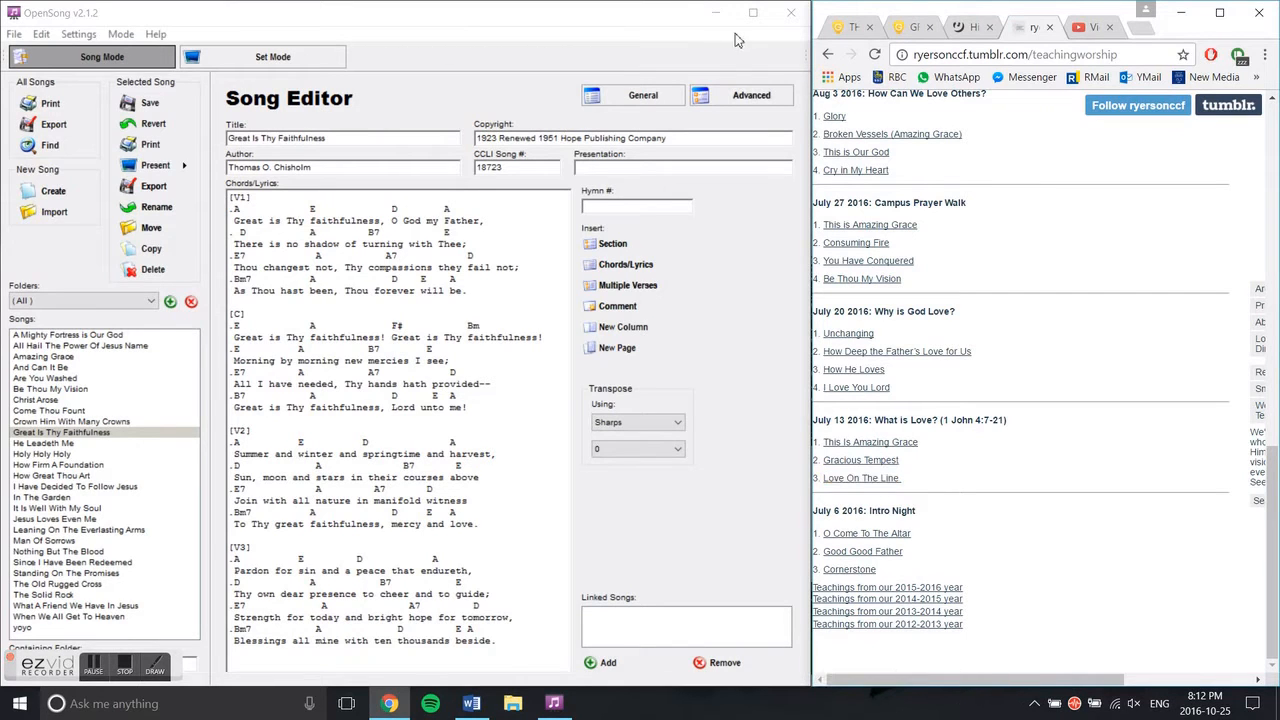
{"action": "left_click", "coordinate": [852, 32]}
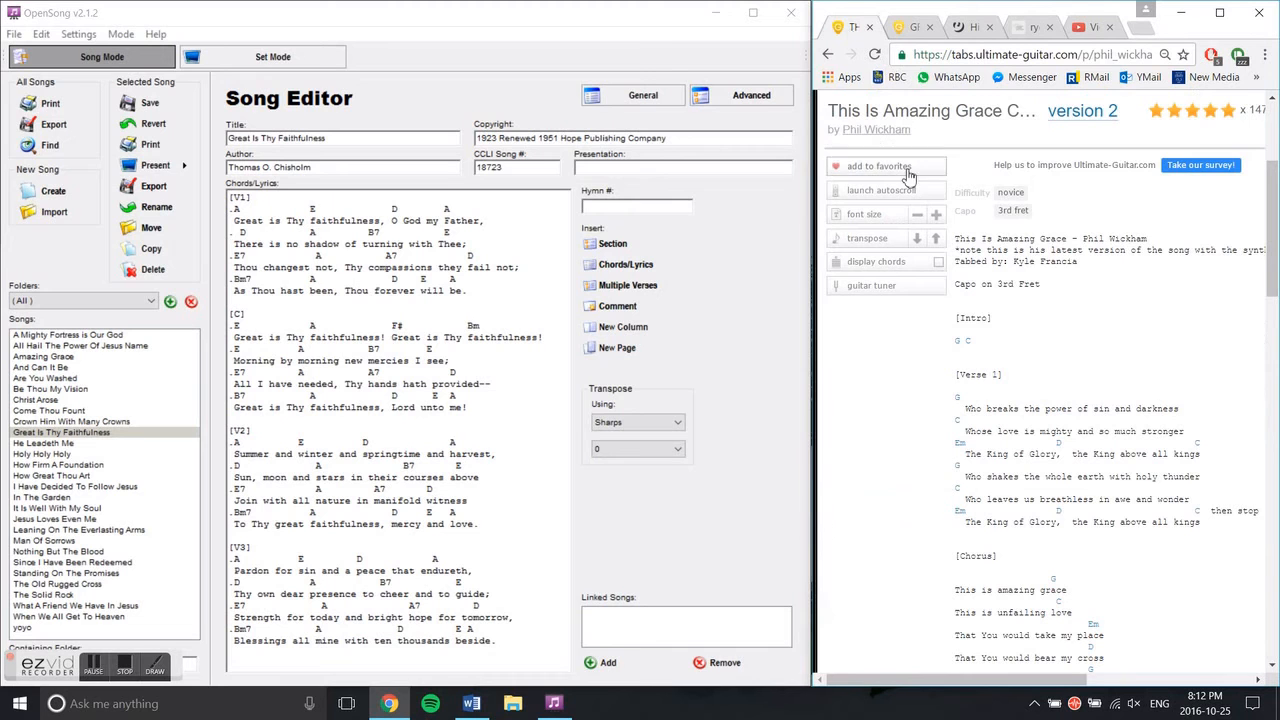
{"action": "scroll", "coordinate": [918, 200], "scroll_direction": "down", "scroll_amount": 7}
{"action": "scroll", "coordinate": [918, 192], "scroll_direction": "up", "scroll_amount": 5}
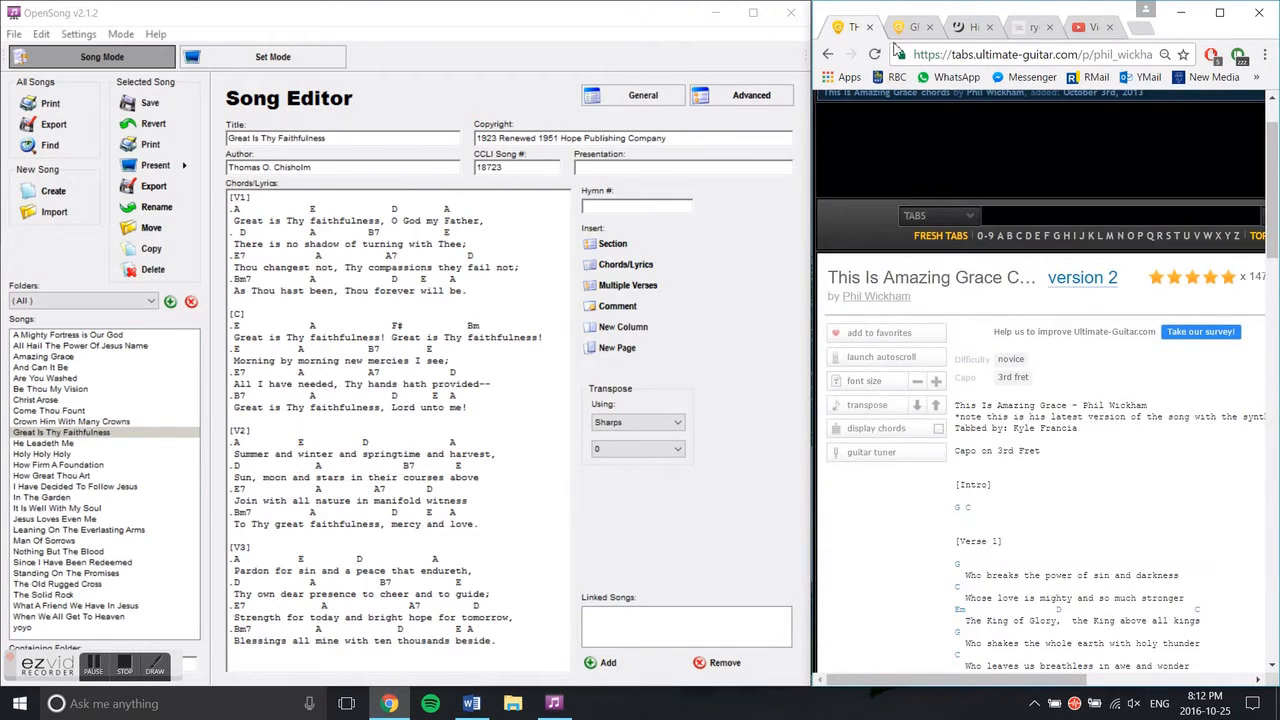
{"action": "left_click", "coordinate": [905, 27]}
{"action": "scroll", "coordinate": [1034, 236], "scroll_direction": "down", "scroll_amount": 1}
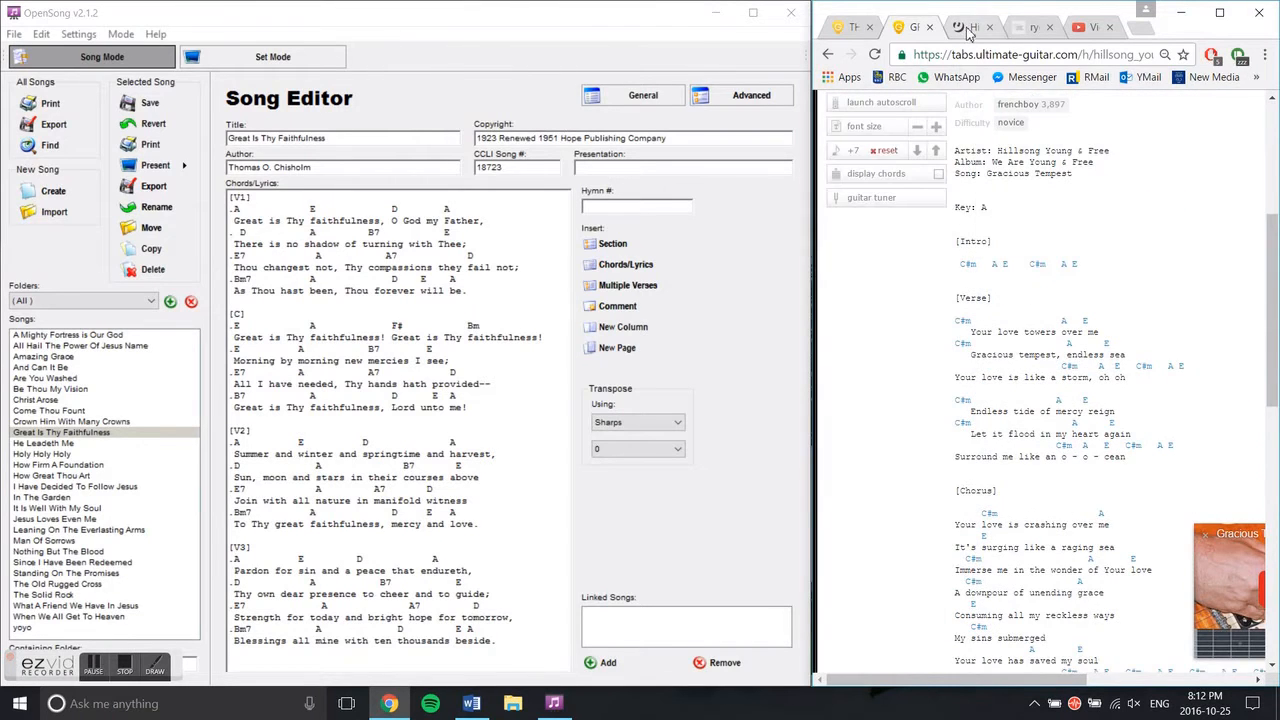
{"action": "left_click", "coordinate": [968, 27]}
{"action": "scroll", "coordinate": [845, 228], "scroll_direction": "down", "scroll_amount": 2}
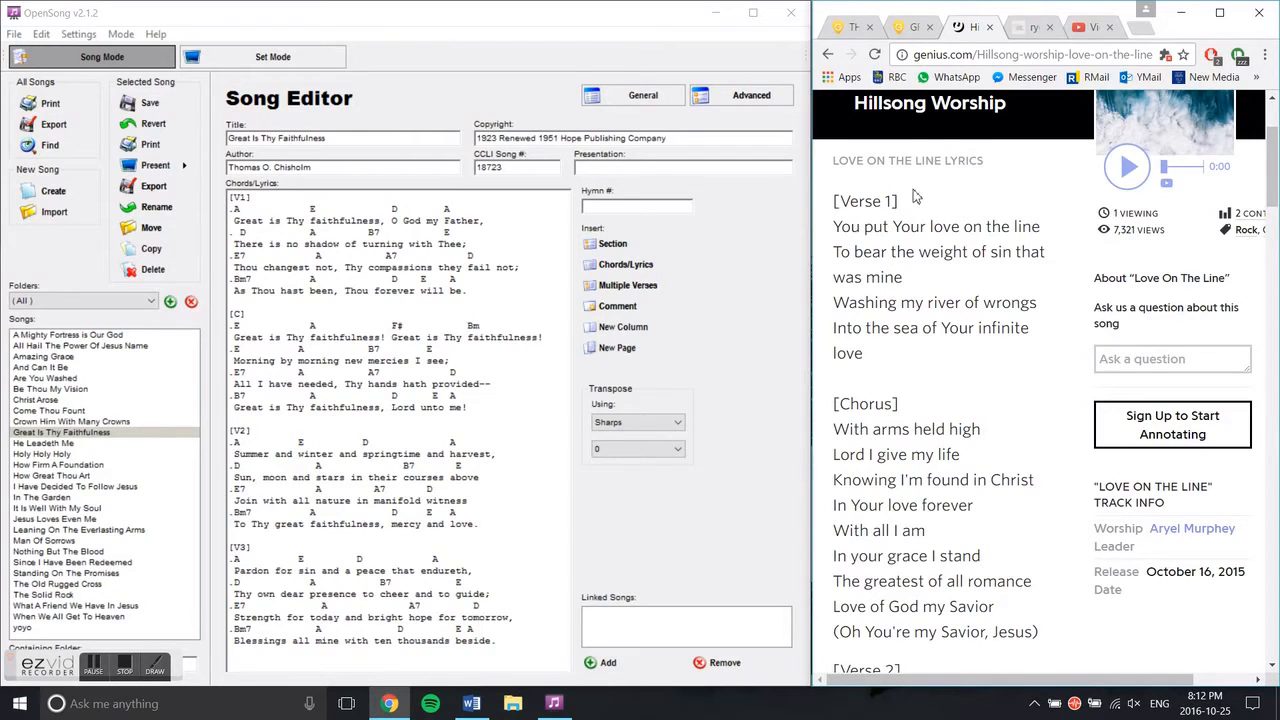
- Examine the section layout of the This Is Amazing Grace chord sheet and glance at the Love On The Line lyrics
{"action": "left_click", "coordinate": [852, 28]}
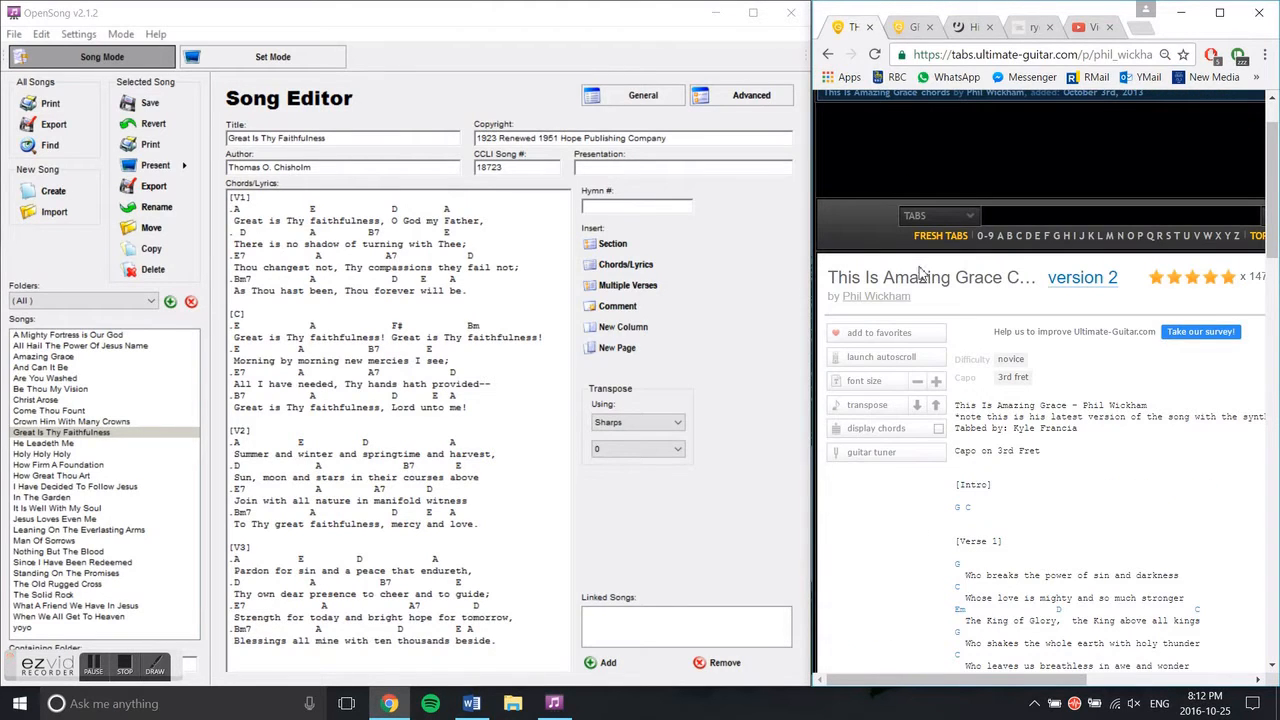
{"action": "scroll", "coordinate": [955, 336], "scroll_direction": "down", "scroll_amount": 2}
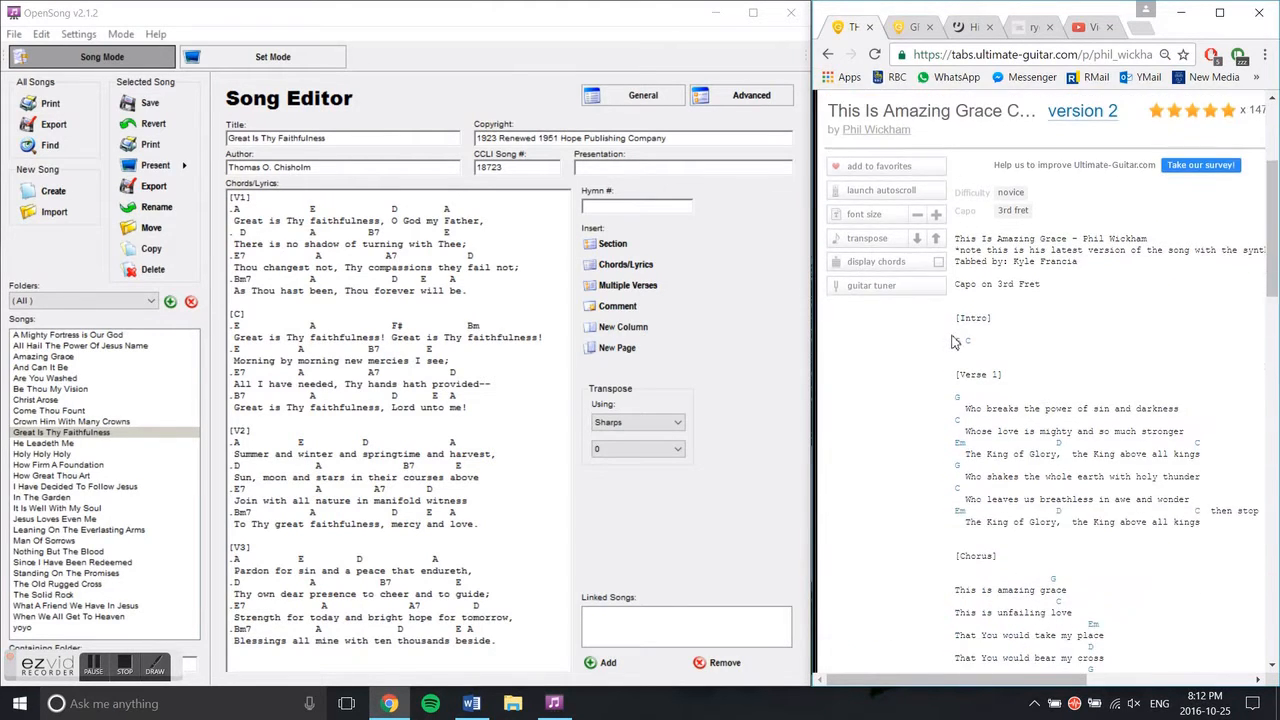
{"action": "mouse_move", "coordinate": [956, 382]}
{"action": "left_mouse_down"}
{"action": "mouse_move", "coordinate": [1026, 381]}
{"action": "mouse_move", "coordinate": [941, 390]}
{"action": "left_mouse_up"}
{"action": "left_click", "coordinate": [1009, 378]}
{"action": "left_click", "coordinate": [1036, 381]}
{"action": "scroll", "coordinate": [1009, 384], "scroll_direction": "down", "scroll_amount": 6}
{"action": "scroll", "coordinate": [1006, 384], "scroll_direction": "up", "scroll_amount": 2}
{"action": "scroll", "coordinate": [1005, 383], "scroll_direction": "down", "scroll_amount": 2}
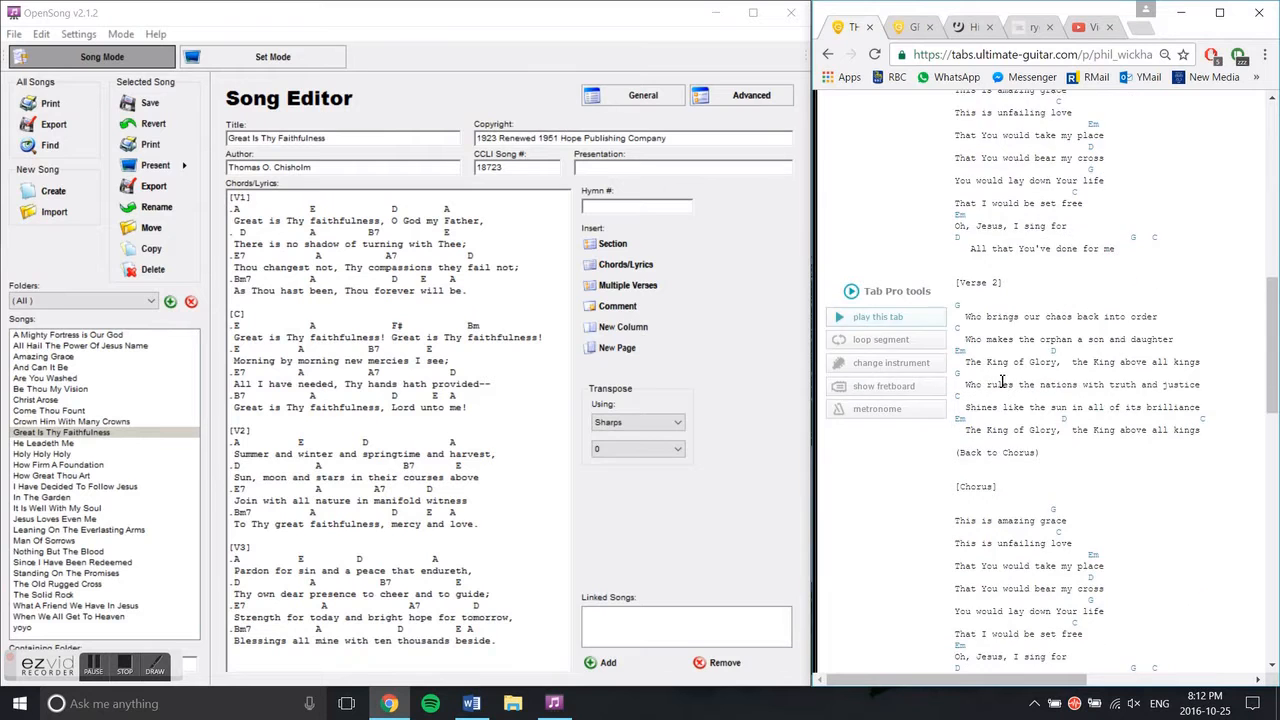
{"action": "scroll", "coordinate": [1003, 381], "scroll_direction": "up", "scroll_amount": 2}
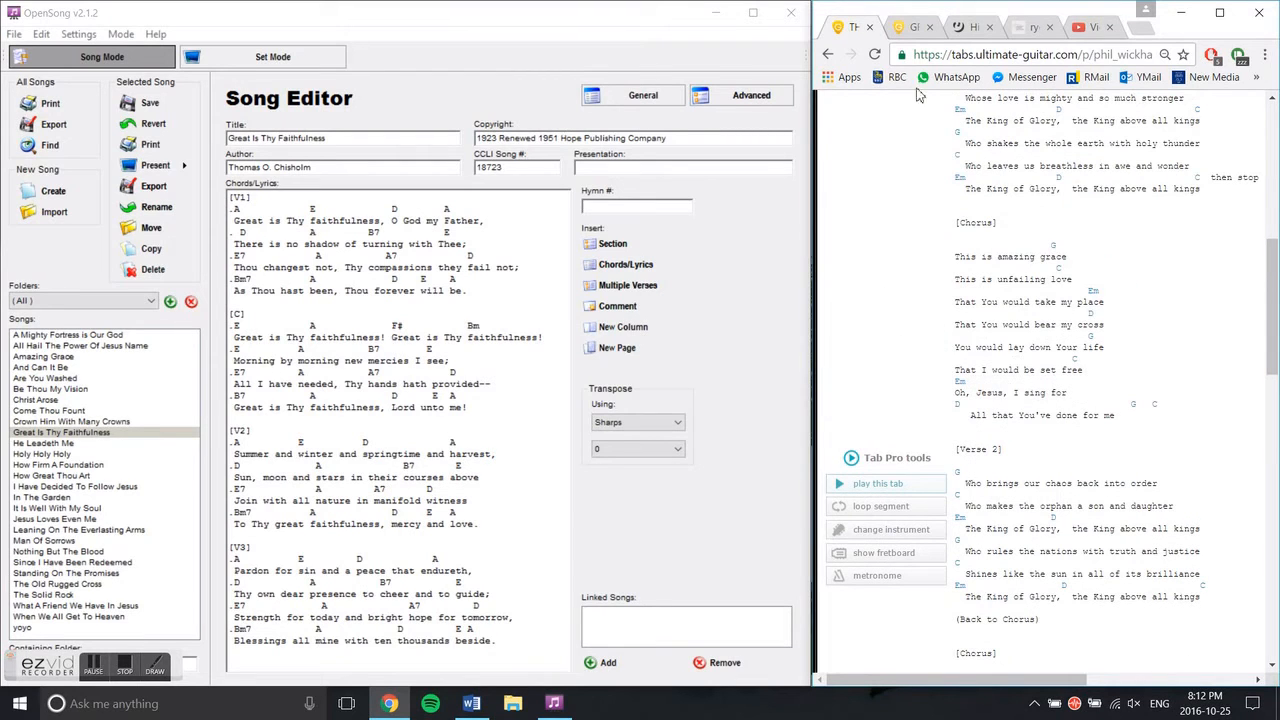
{"action": "left_click", "coordinate": [975, 28]}
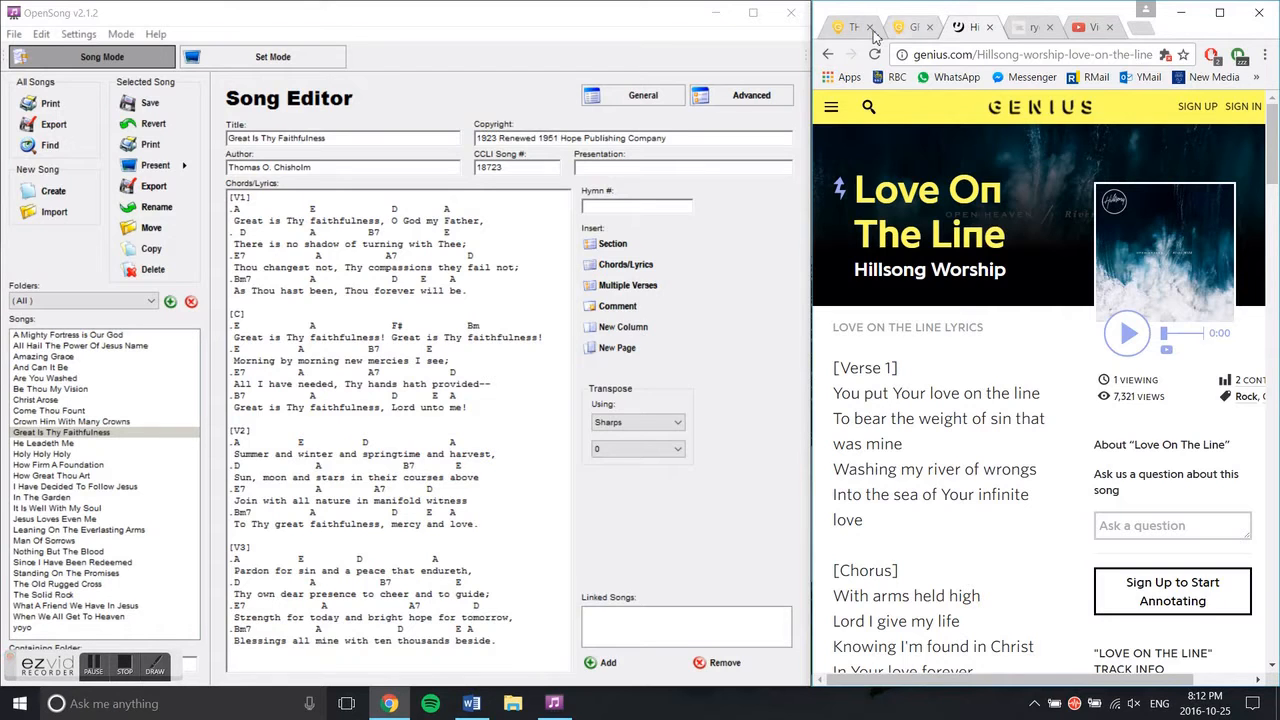
{"action": "left_click", "coordinate": [843, 31]}
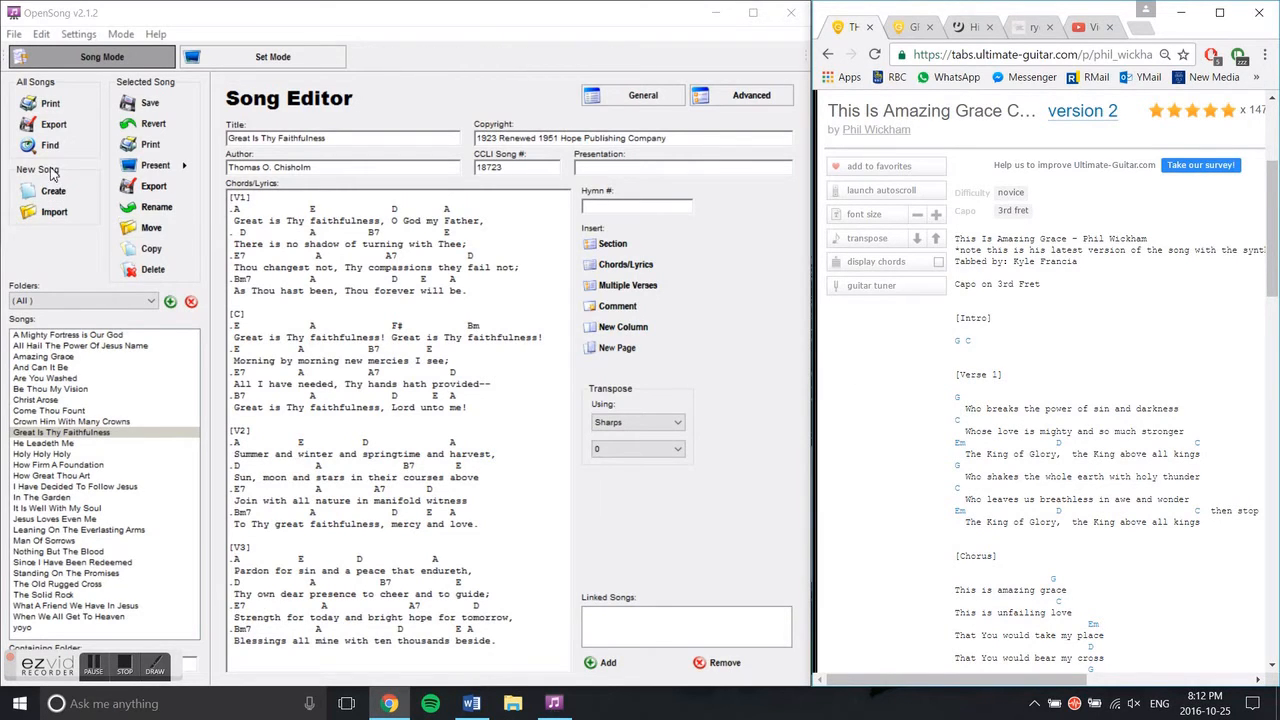
- Save the current song's changes, create a new song named "This is Amazing Grace" and set its author to Phil Wickham
{"action": "left_click", "coordinate": [138, 14]}
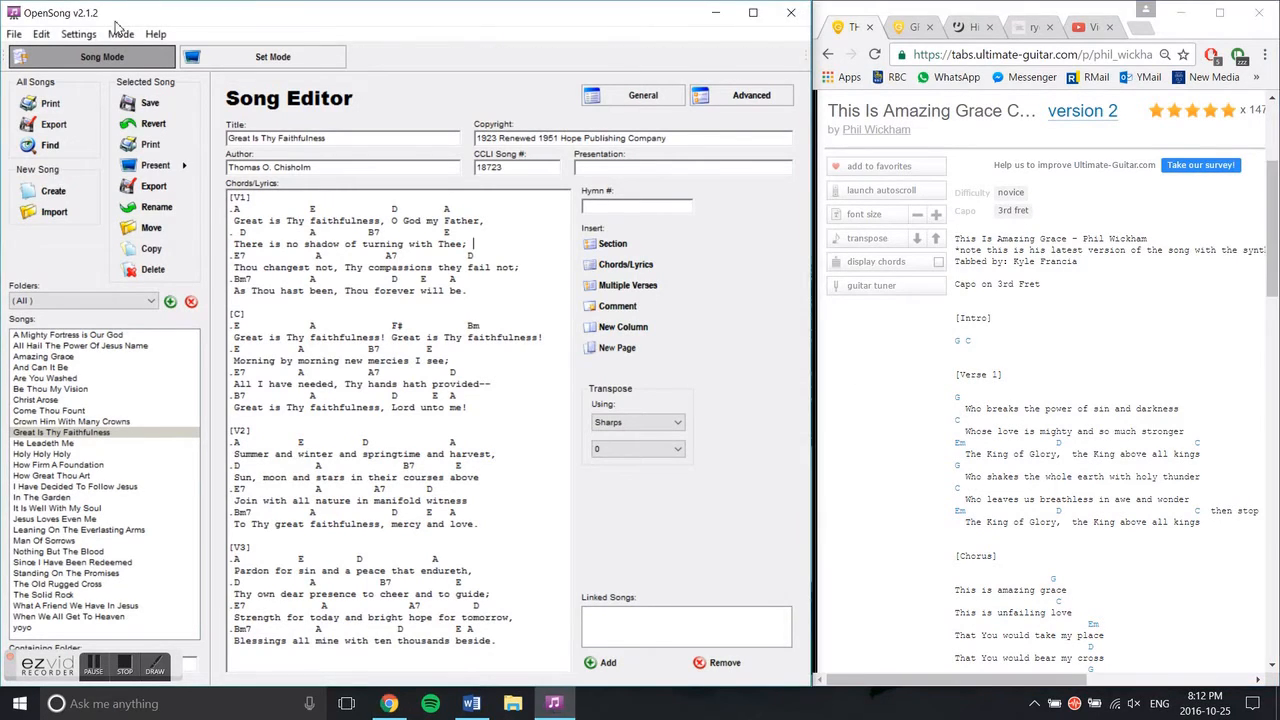
{"action": "left_click", "coordinate": [58, 197]}
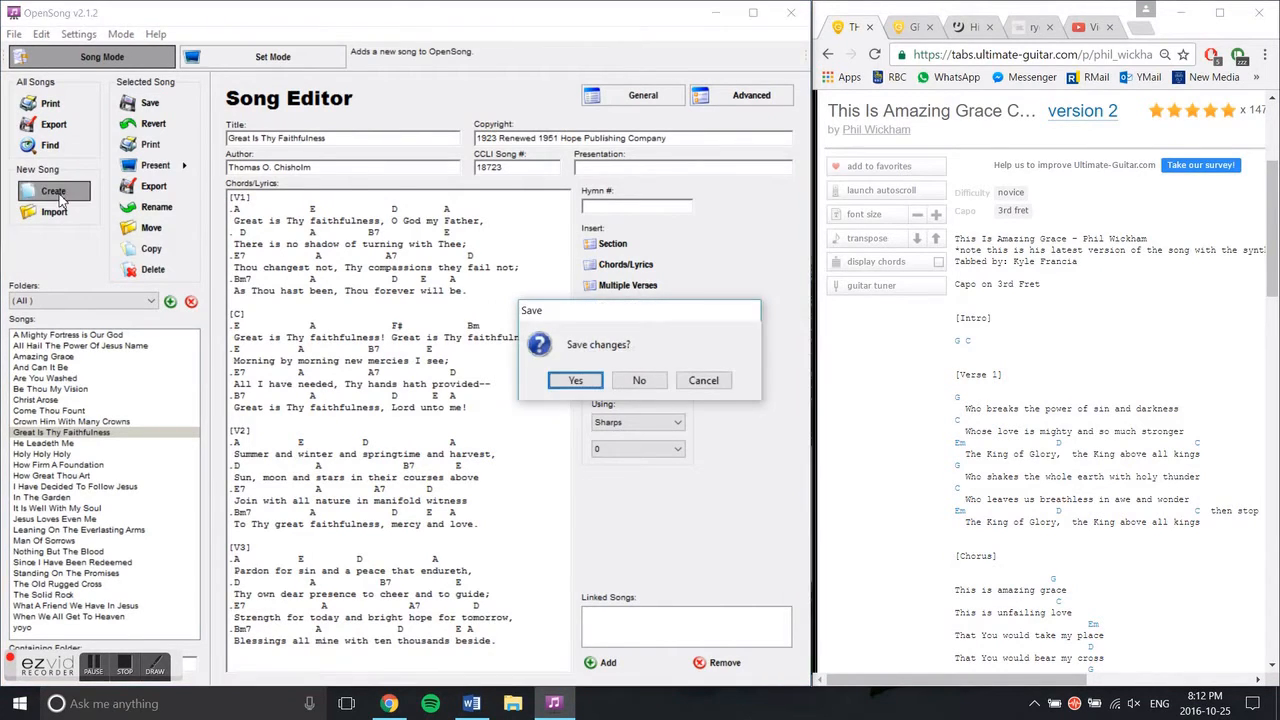
{"action": "left_click", "coordinate": [577, 381]}
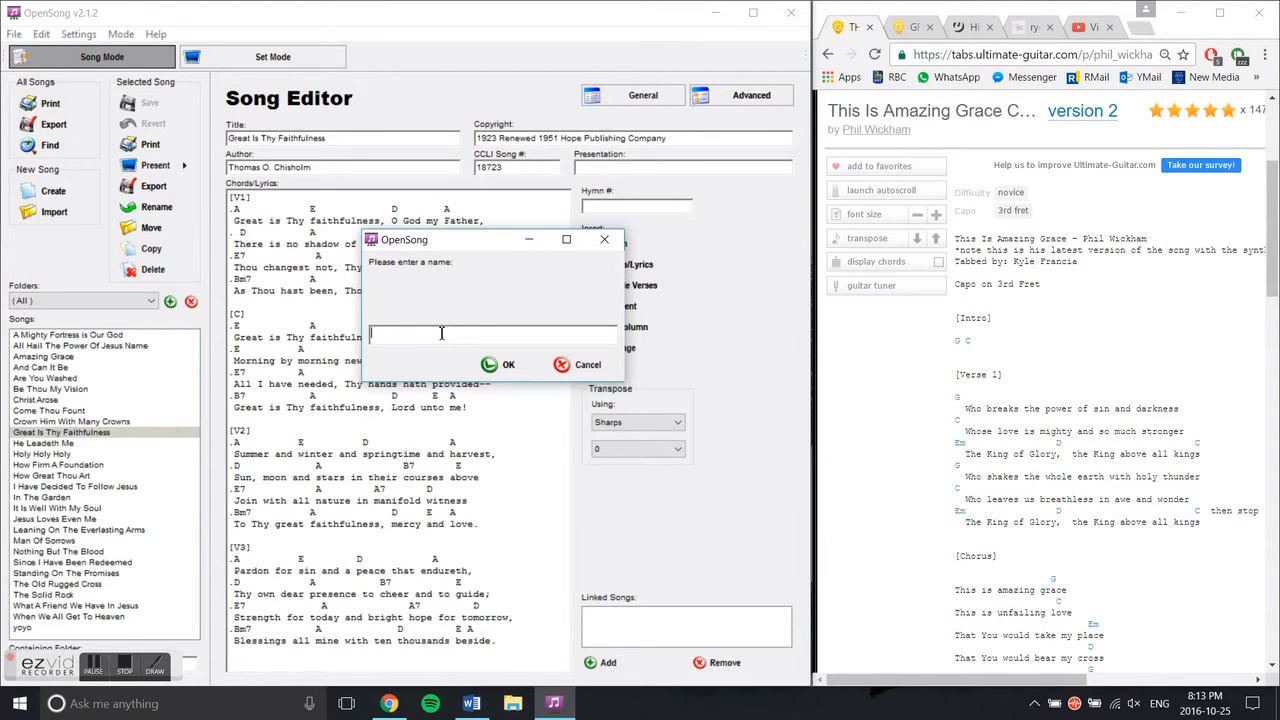
{"action": "type", "text": "This is Amazing G"}
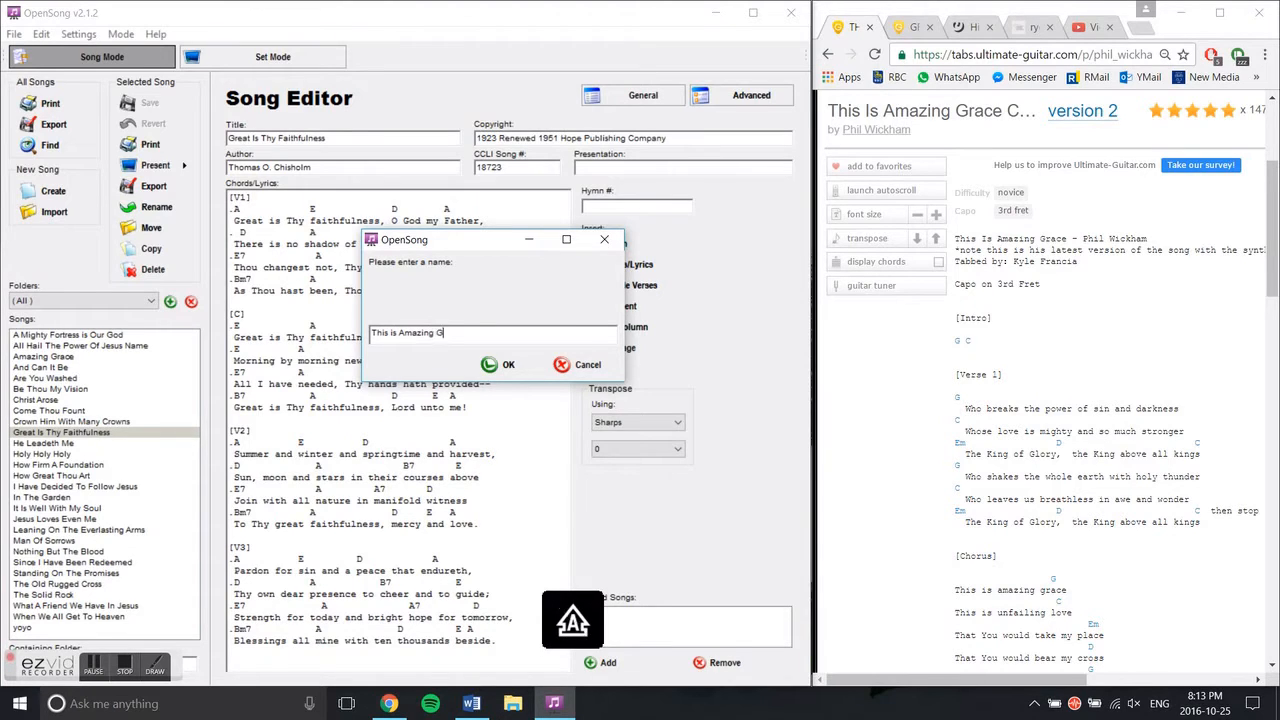
{"action": "type", "text": "race"}
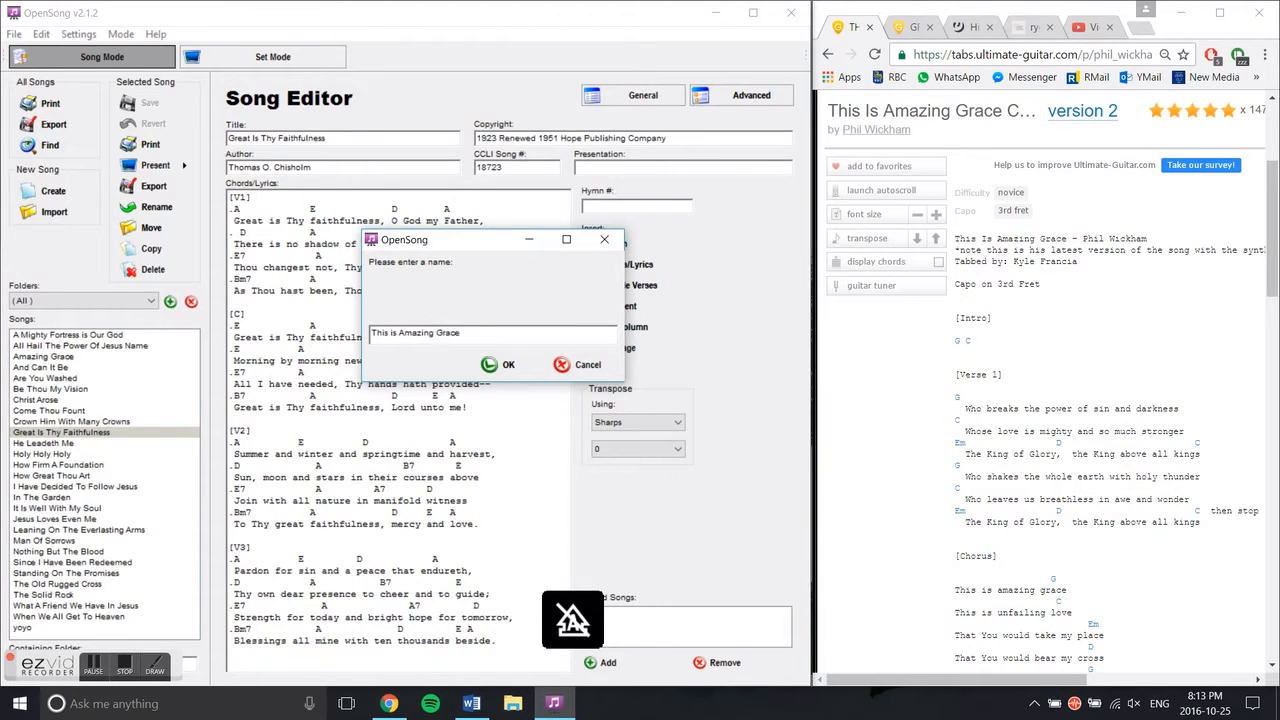
{"action": "left_click", "coordinate": [503, 366]}
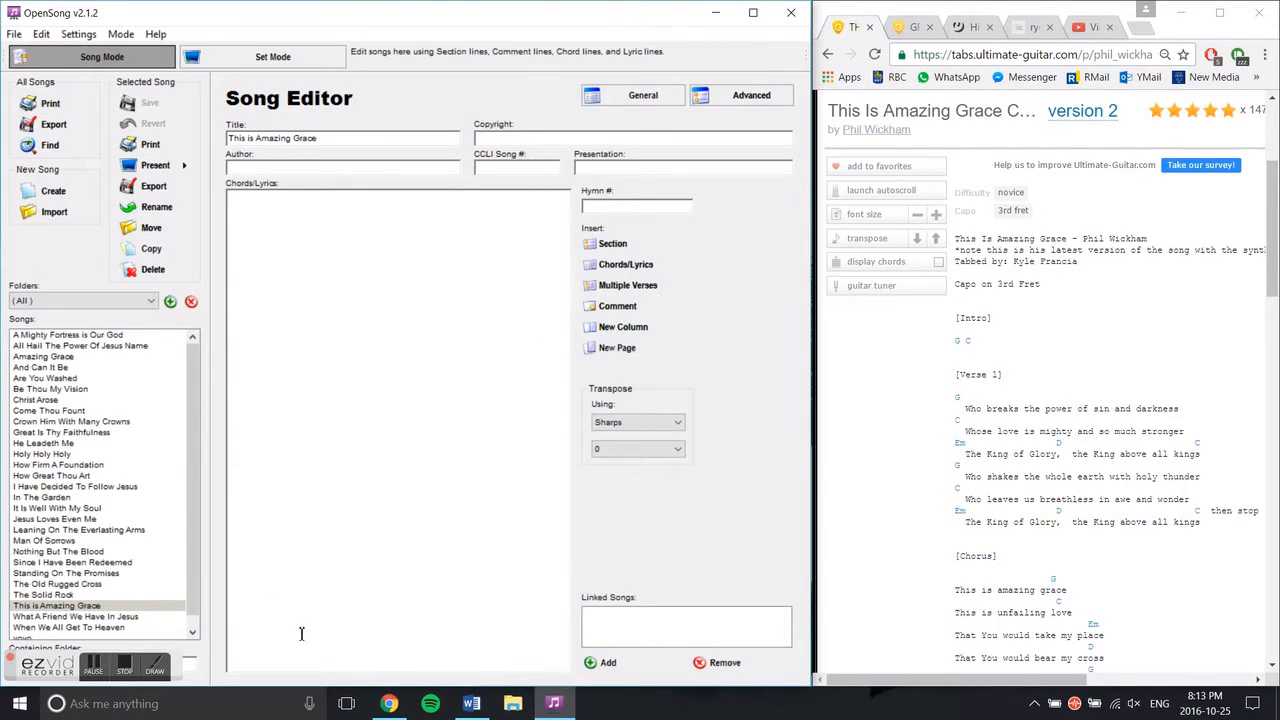
{"action": "left_click", "coordinate": [250, 167]}
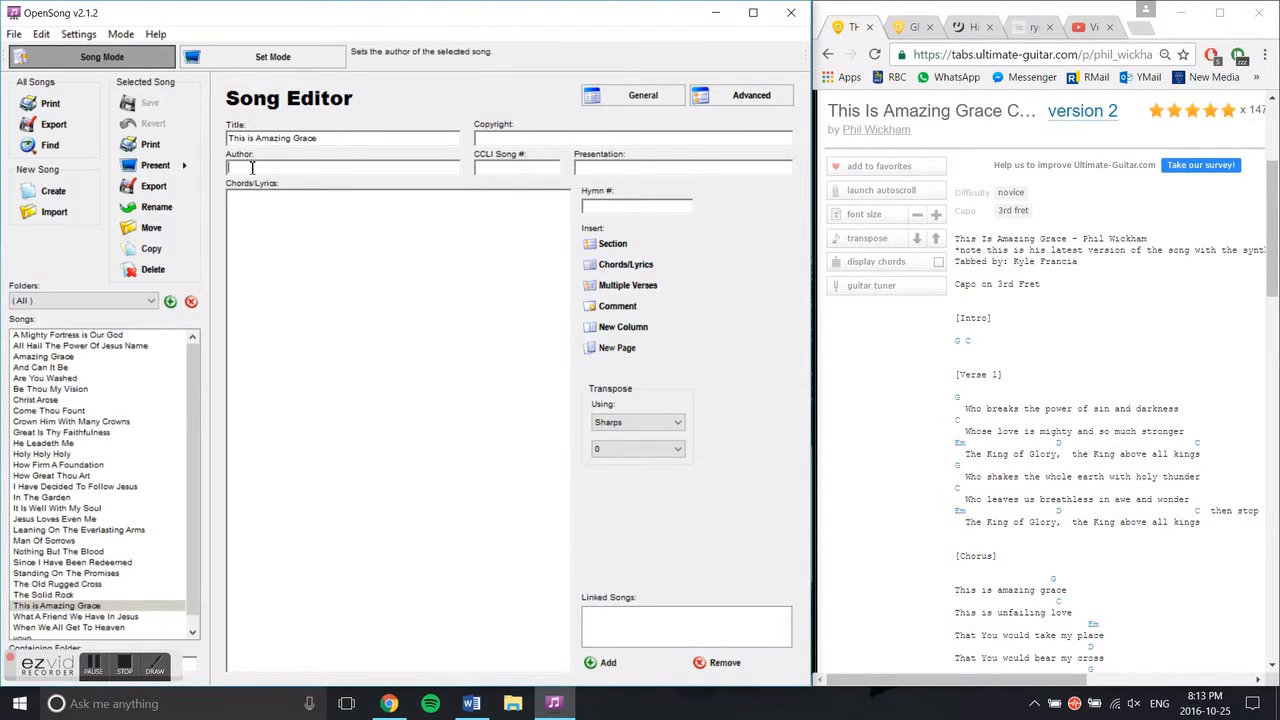
{"action": "type", "text": "Phil Wickham"}
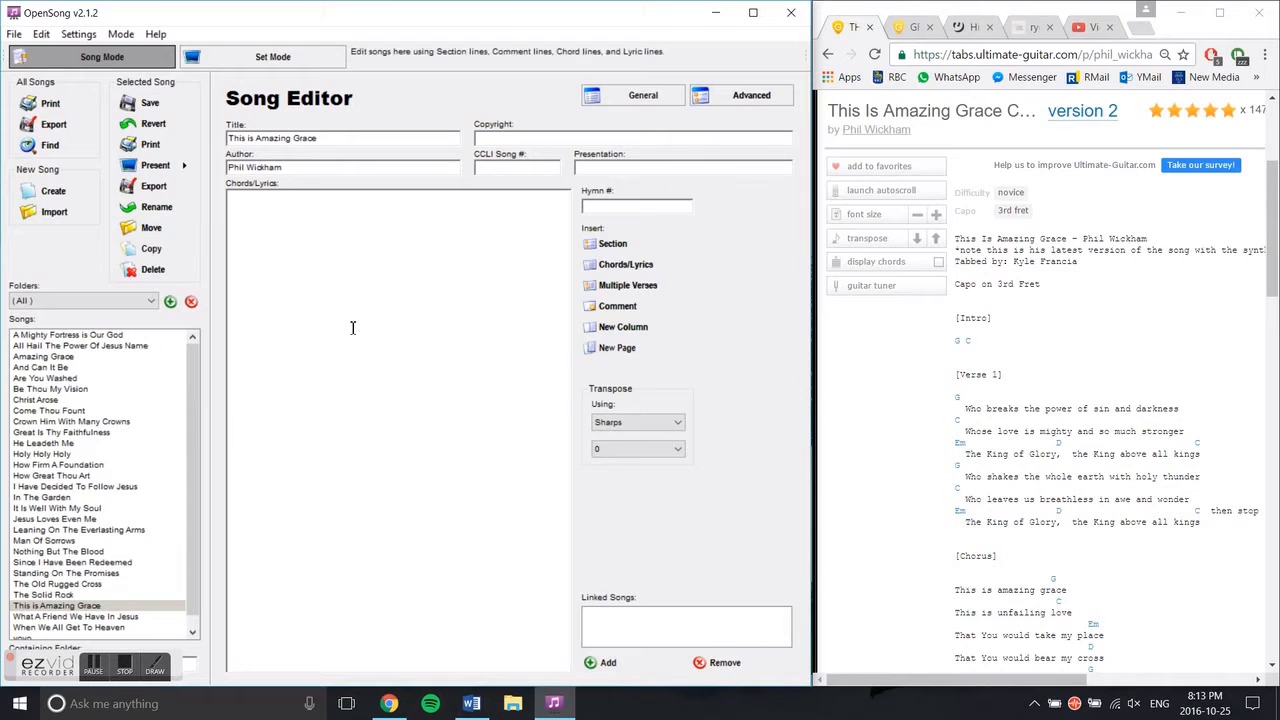
- Copy the web page's chords and lyrics from Verse 1 through the final chorus into the new song's Chords/Lyrics field
{"action": "left_click", "coordinate": [1056, 305]}
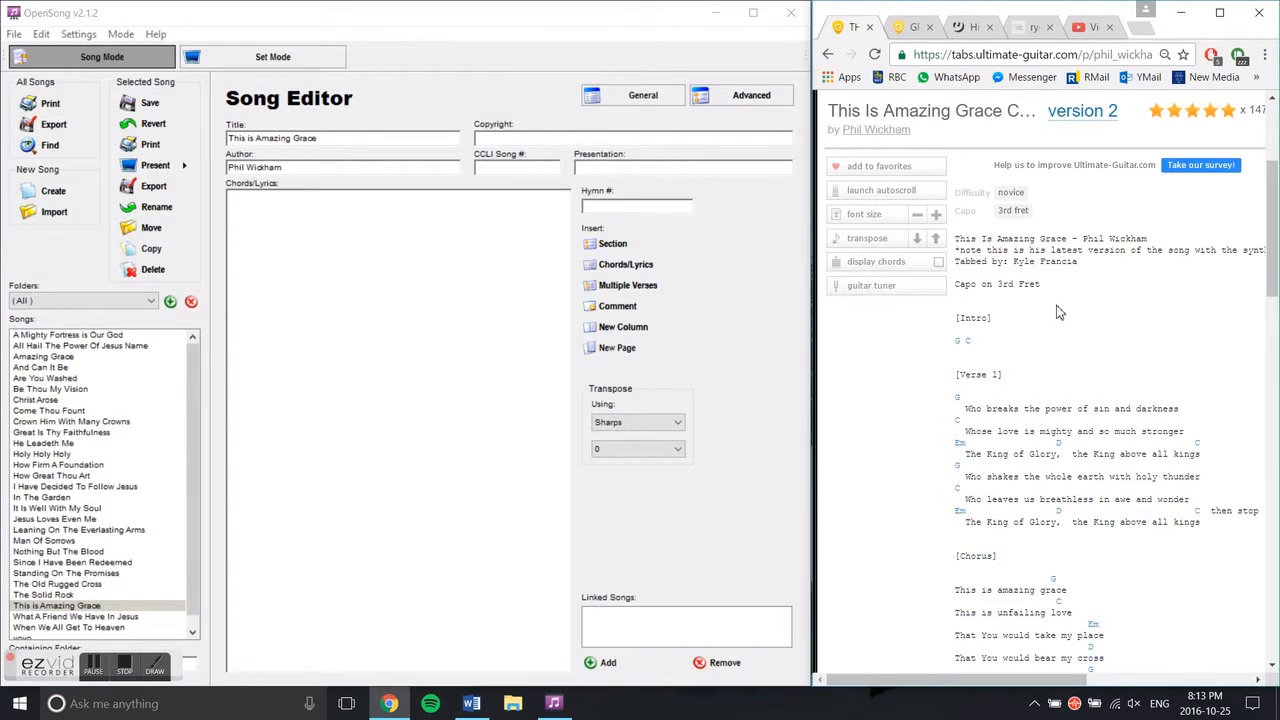
{"action": "scroll", "coordinate": [1097, 296], "scroll_direction": "down", "scroll_amount": 1}
{"action": "scroll", "coordinate": [1097, 296], "scroll_direction": "down", "scroll_amount": 3}
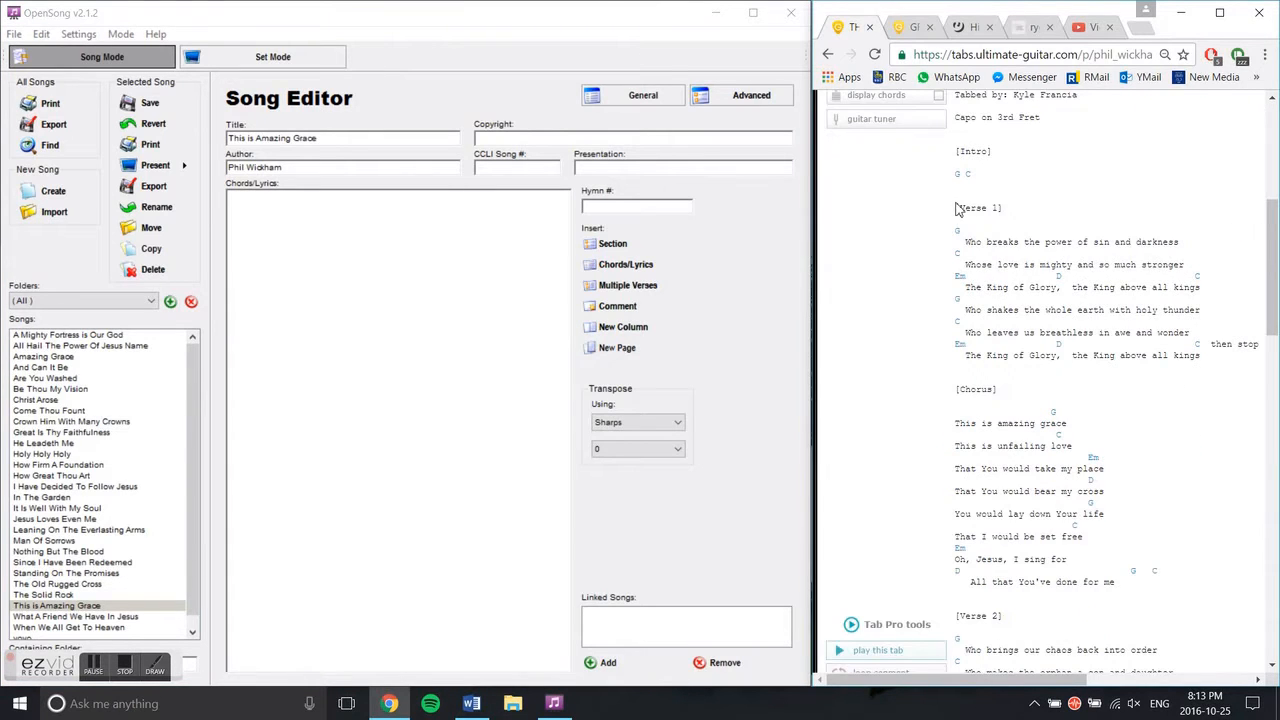
{"action": "left_click_drag", "start_coordinate": [957, 211], "coordinate": [1122, 252]}
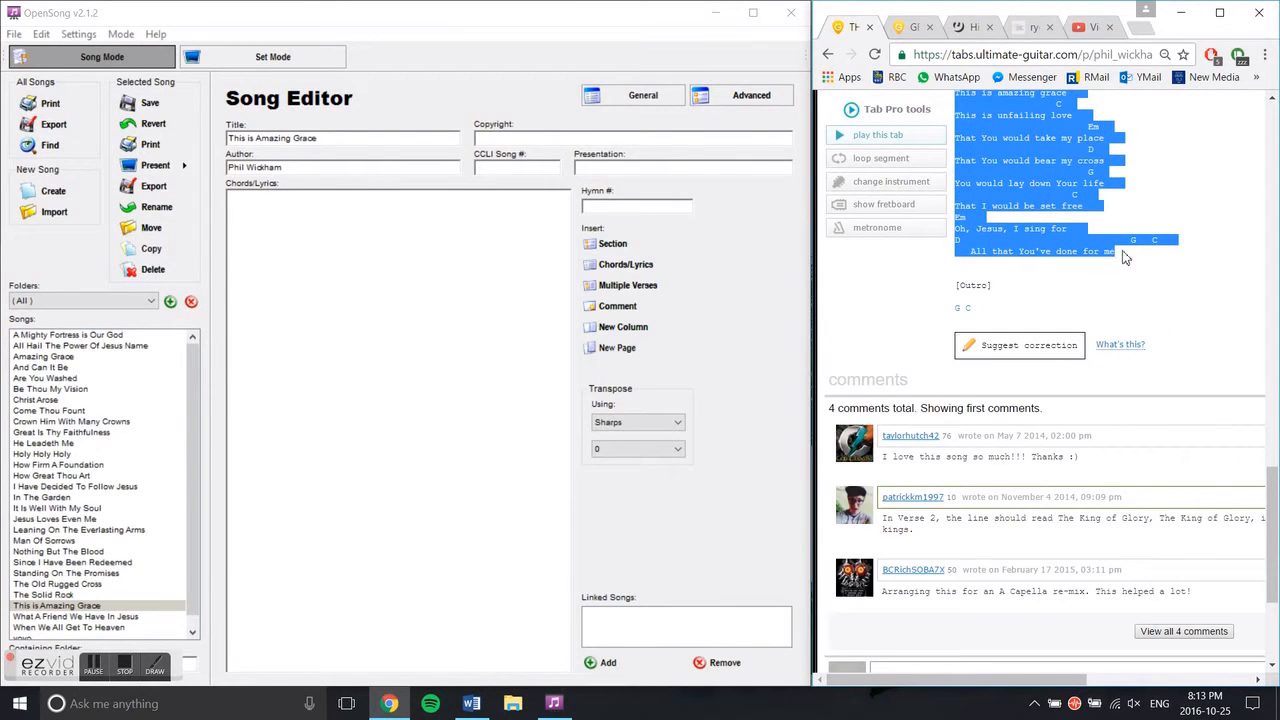
{"action": "left_click", "coordinate": [437, 271]}
{"action": "key", "text": "ctrl+v"}
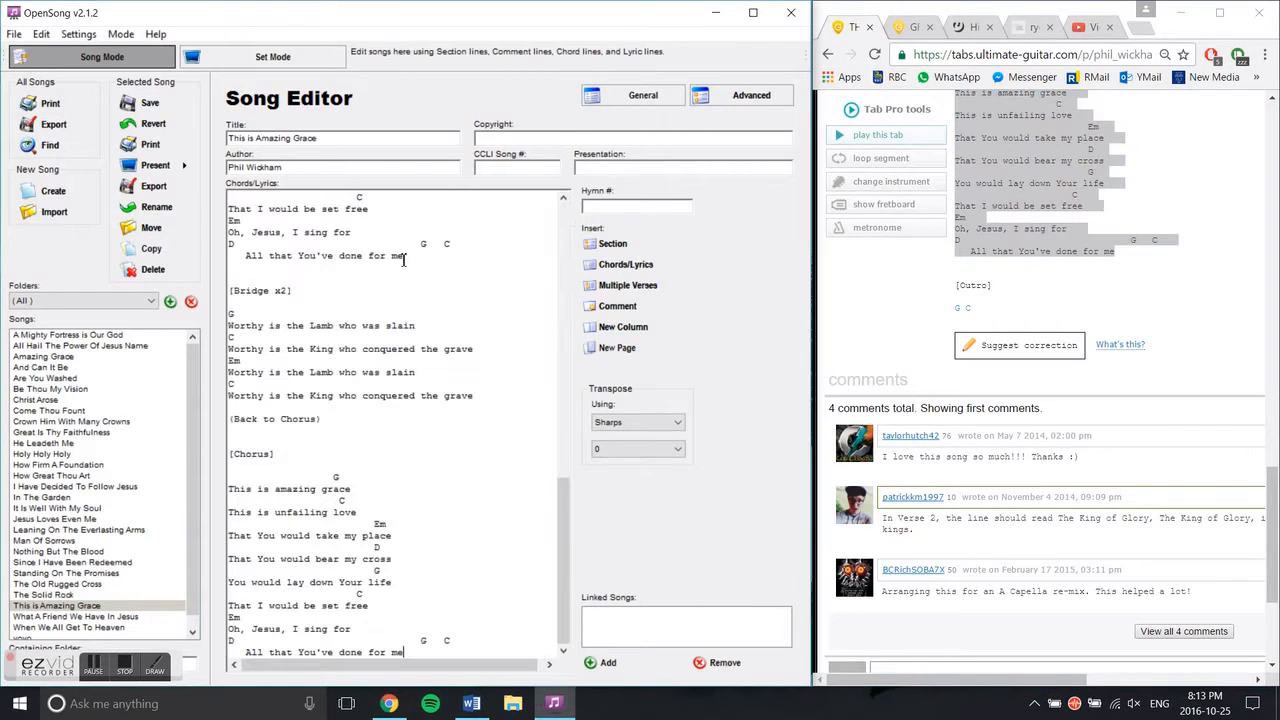
- Minimize the browser window and maximize the OpenSong window for editing the pasted song
{"action": "left_click_drag", "start_coordinate": [811, 165], "coordinate": [975, 165]}
{"action": "scroll", "coordinate": [470, 300], "scroll_direction": "up", "scroll_amount": 15}
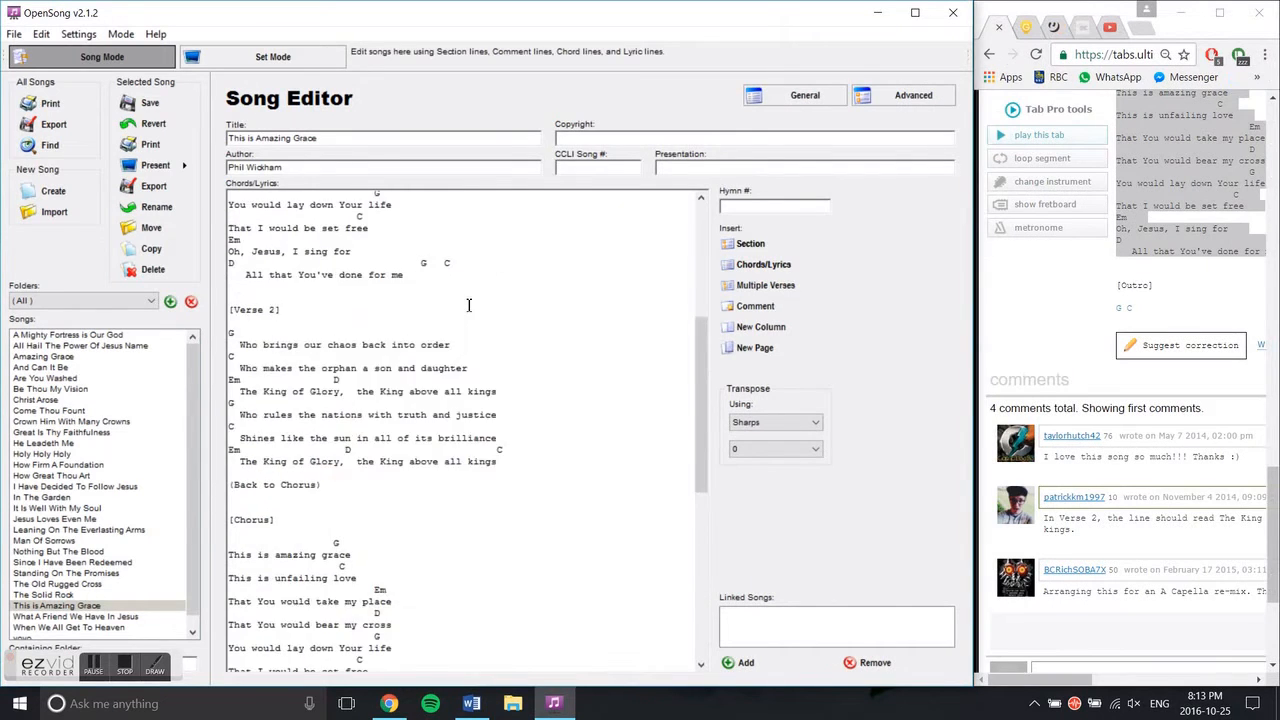
{"action": "left_click", "coordinate": [1181, 12]}
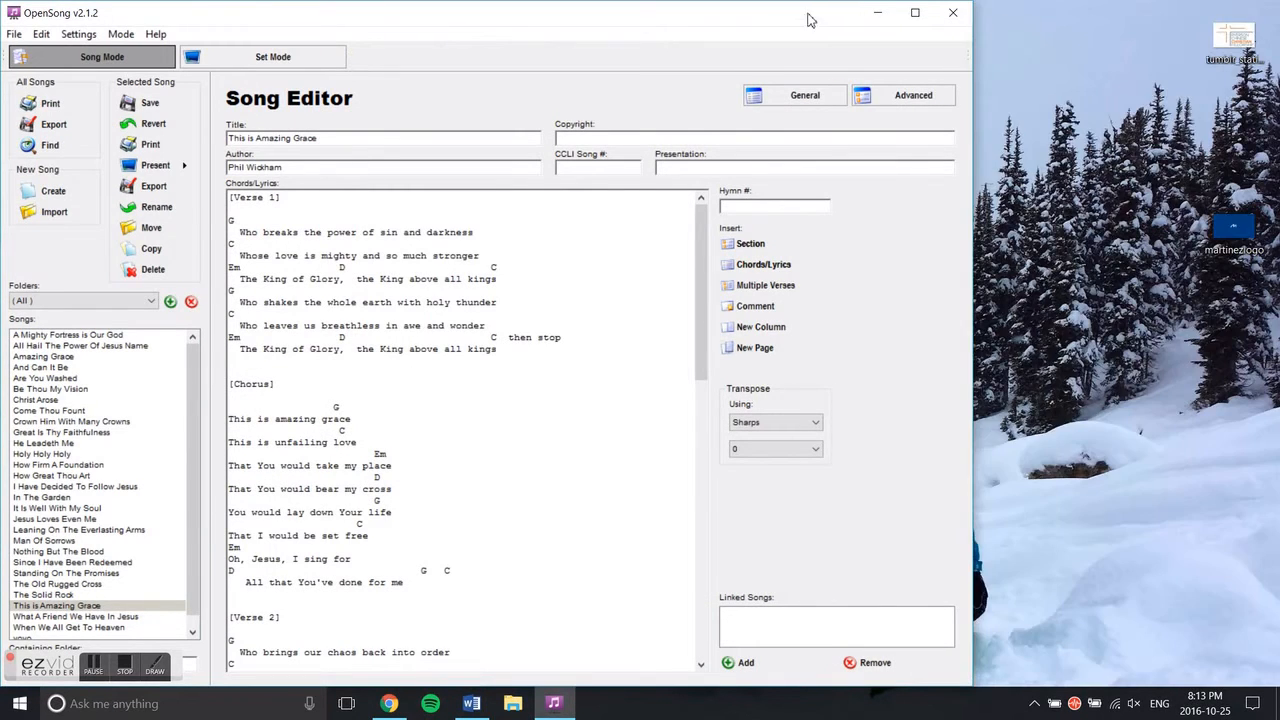
{"action": "left_click", "coordinate": [914, 12]}
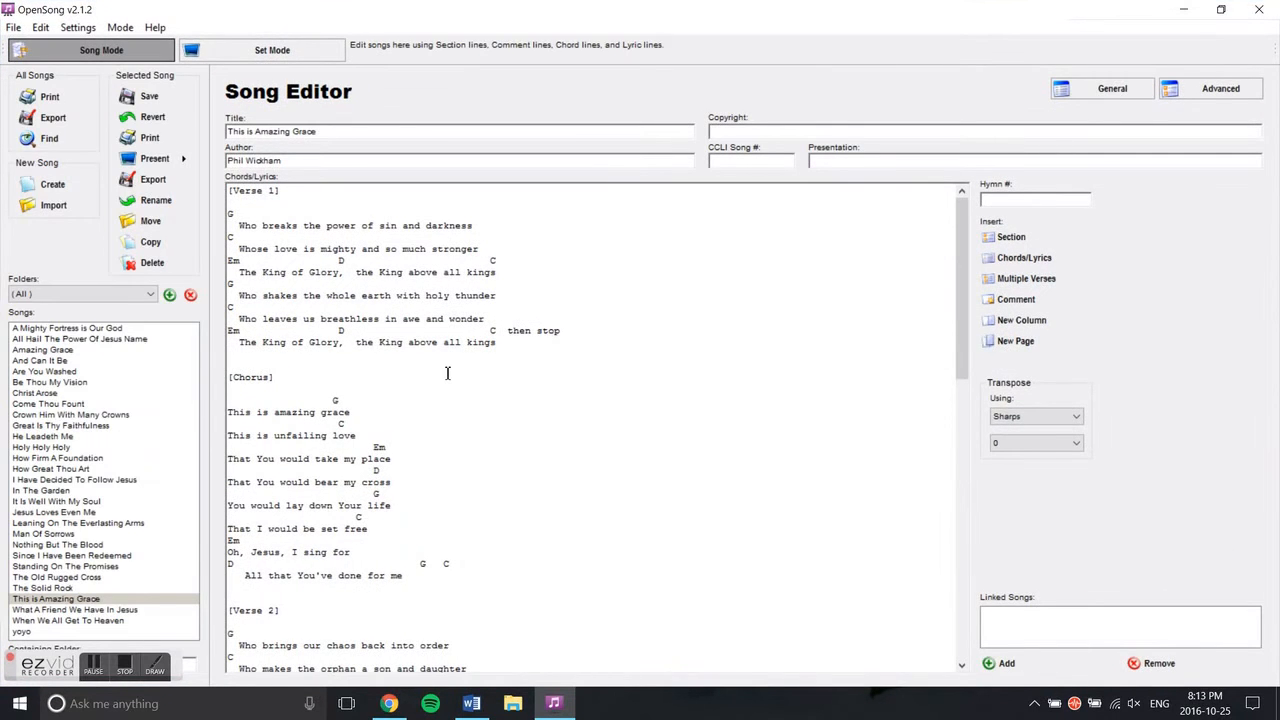
- Rename the first verse and first chorus headings to [V1] and [C], and remove the blank line beneath each
{"action": "scroll", "coordinate": [335, 310], "scroll_direction": "down", "scroll_amount": 11}
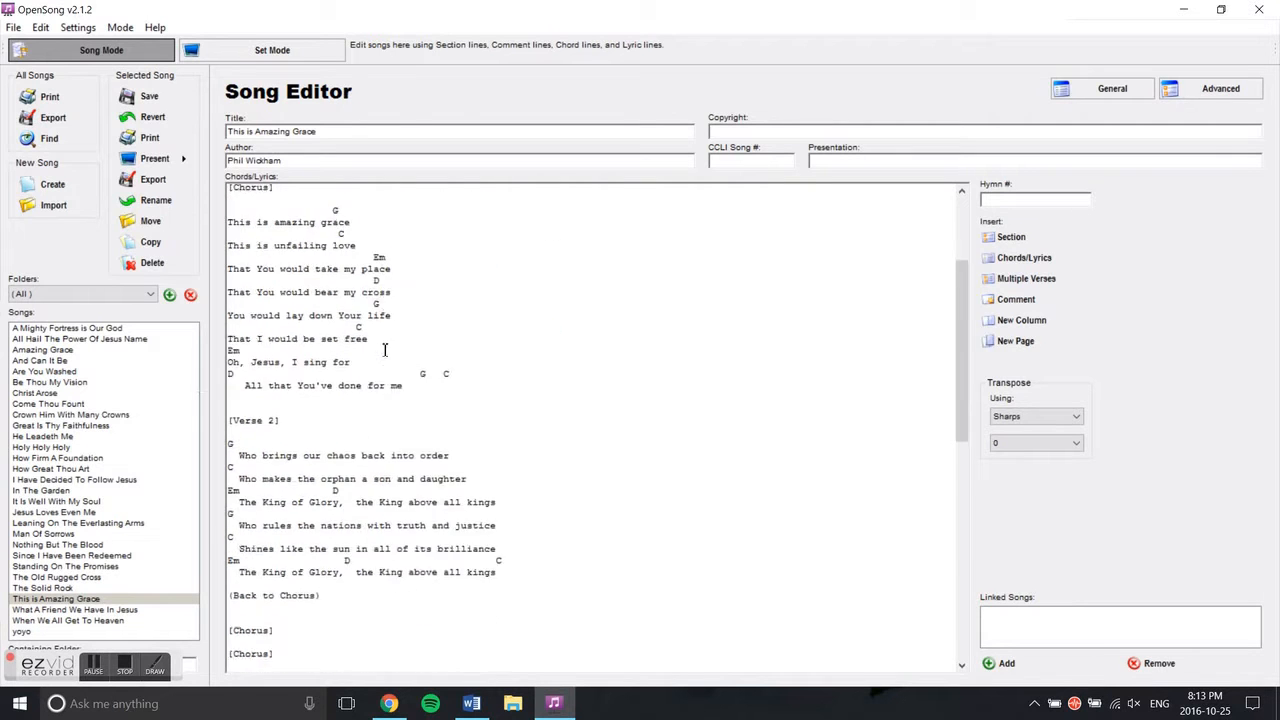
{"action": "scroll", "coordinate": [351, 392], "scroll_direction": "up", "scroll_amount": 7}
{"action": "scroll", "coordinate": [351, 392], "scroll_direction": "up", "scroll_amount": 8}
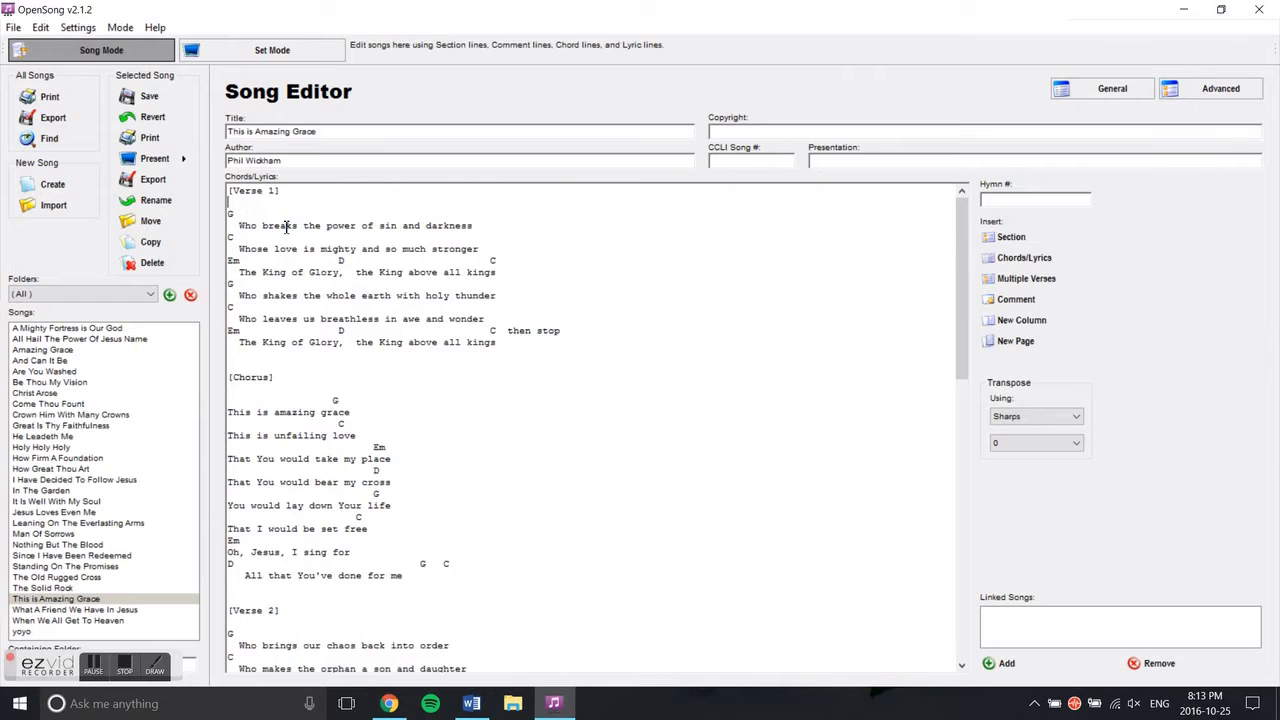
{"action": "key", "text": "BackSpace"}
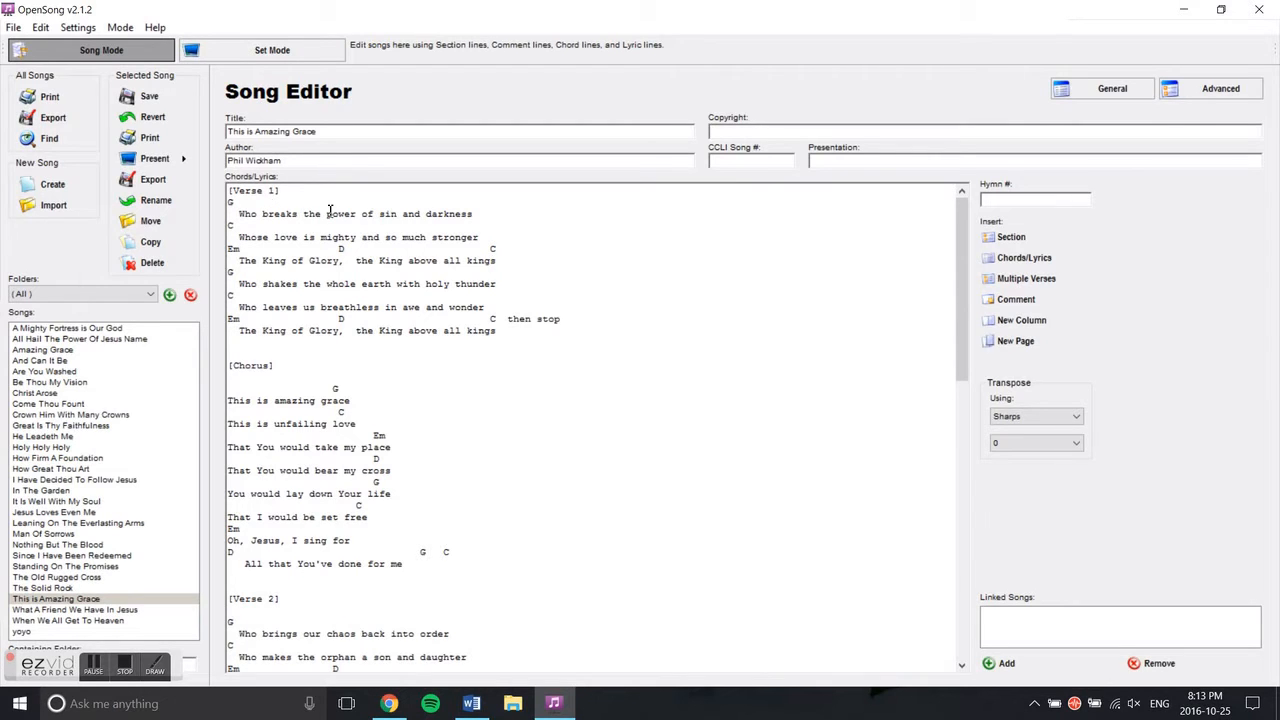
{"action": "key", "text": "BackSpace"}
{"action": "left_click_drag", "start_coordinate": [269, 366], "coordinate": [241, 372]}
{"action": "key", "text": "BackSpace"}
{"action": "key", "text": "Down"}
{"action": "key", "text": "BackSpace"}
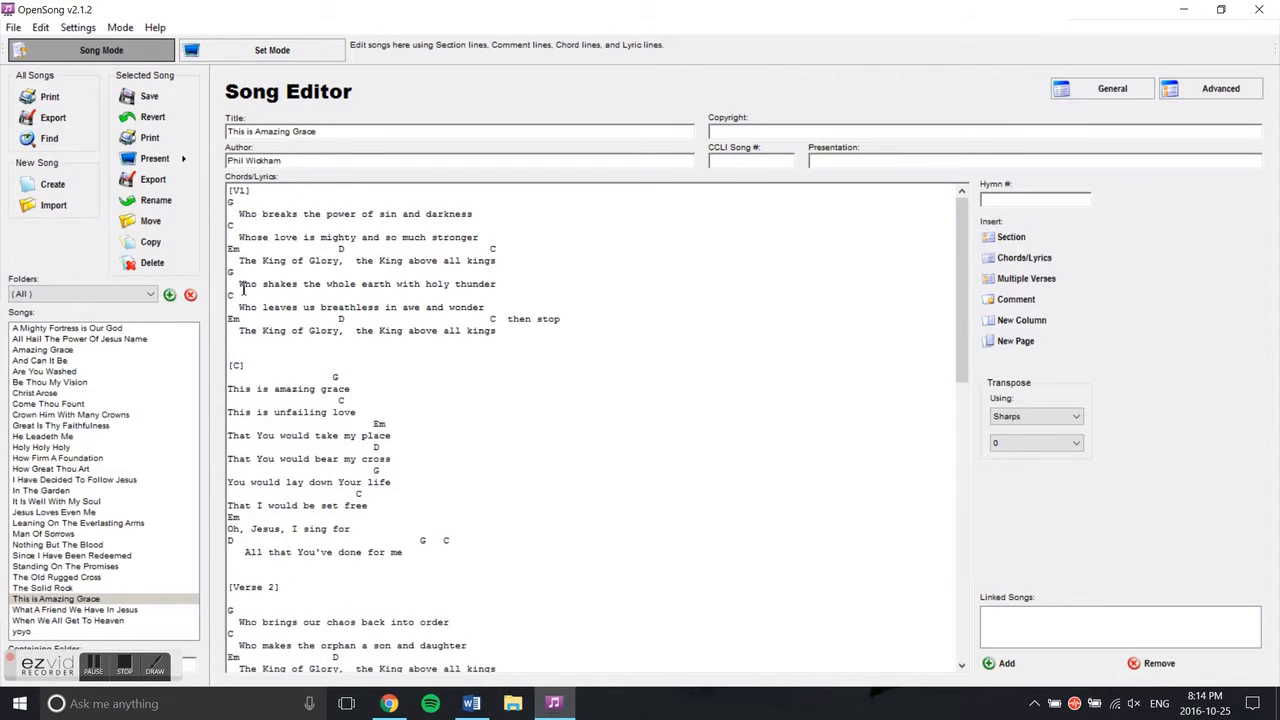
- Rename the second verse heading to [V2] and remove the blank line beneath it
{"action": "scroll", "coordinate": [243, 289], "scroll_direction": "down", "scroll_amount": 2}
{"action": "left_click_drag", "start_coordinate": [279, 451], "coordinate": [237, 452]}
{"action": "type", "text": "V2"}
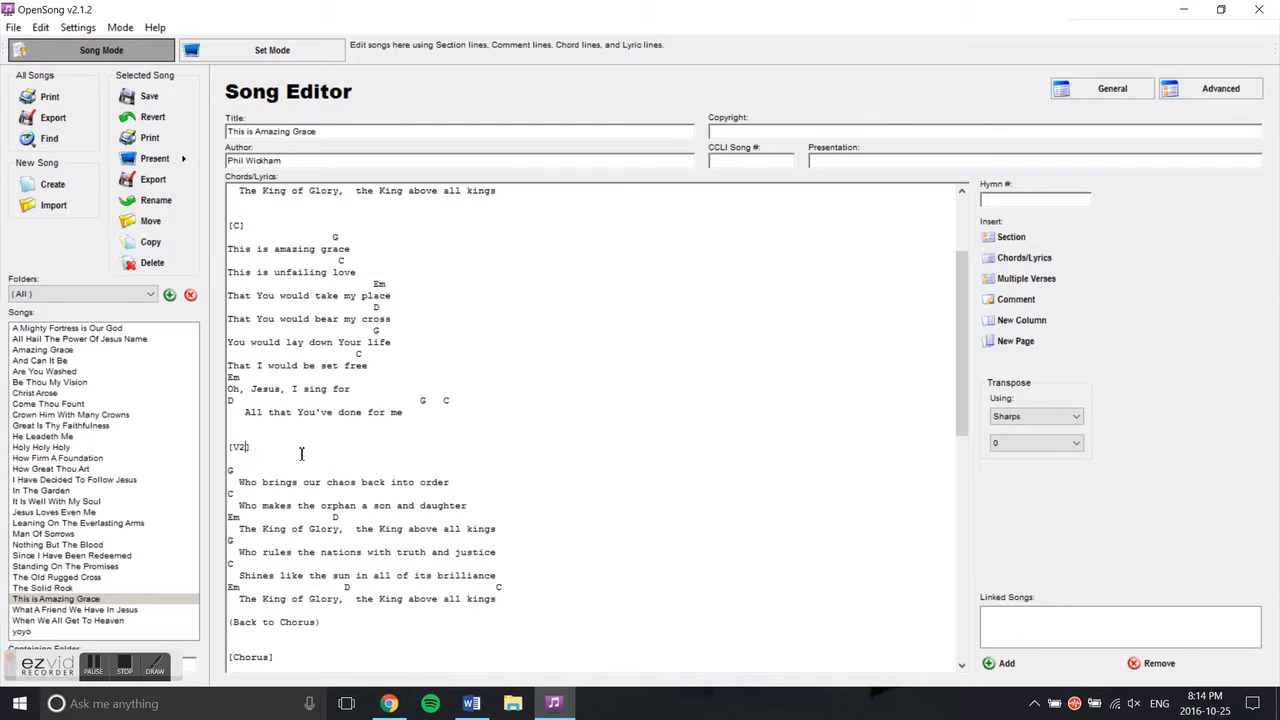
{"action": "key", "text": "BackSpace"}
{"action": "key", "text": "BackSpace"}
{"action": "scroll", "coordinate": [250, 440], "scroll_direction": "up", "scroll_amount": 2}
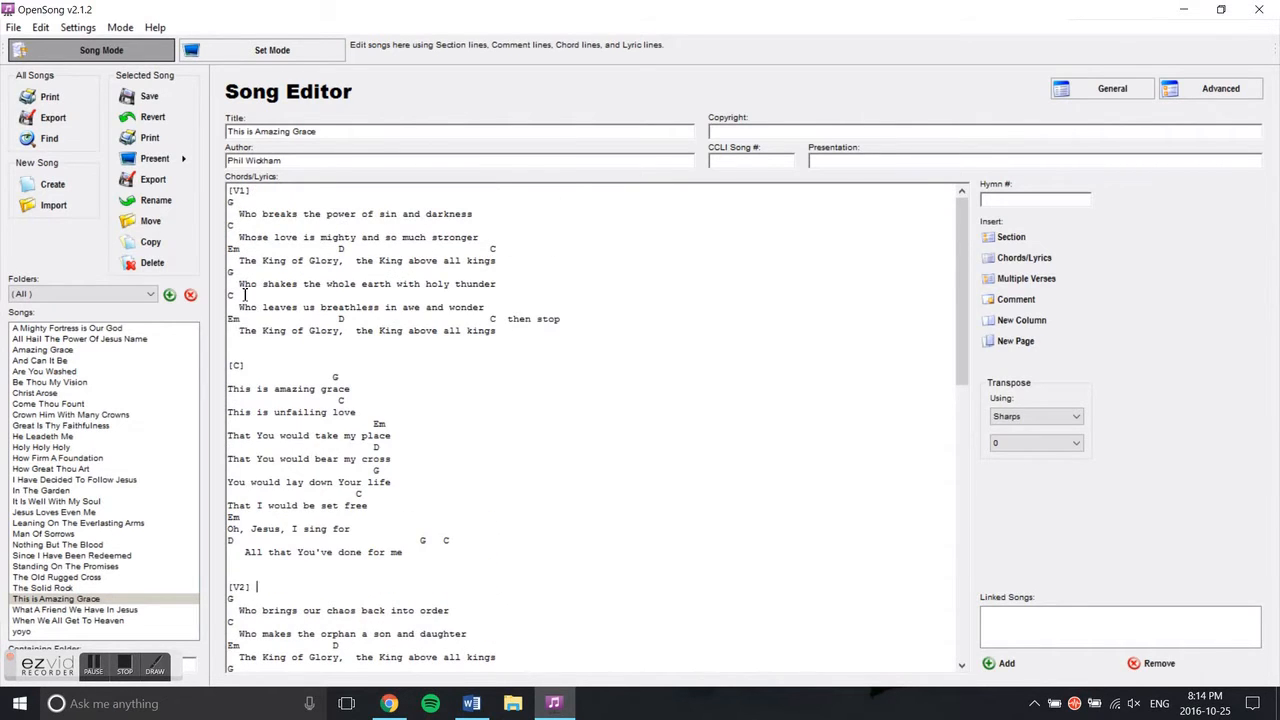
{"action": "scroll", "coordinate": [279, 420], "scroll_direction": "down", "scroll_amount": 3}
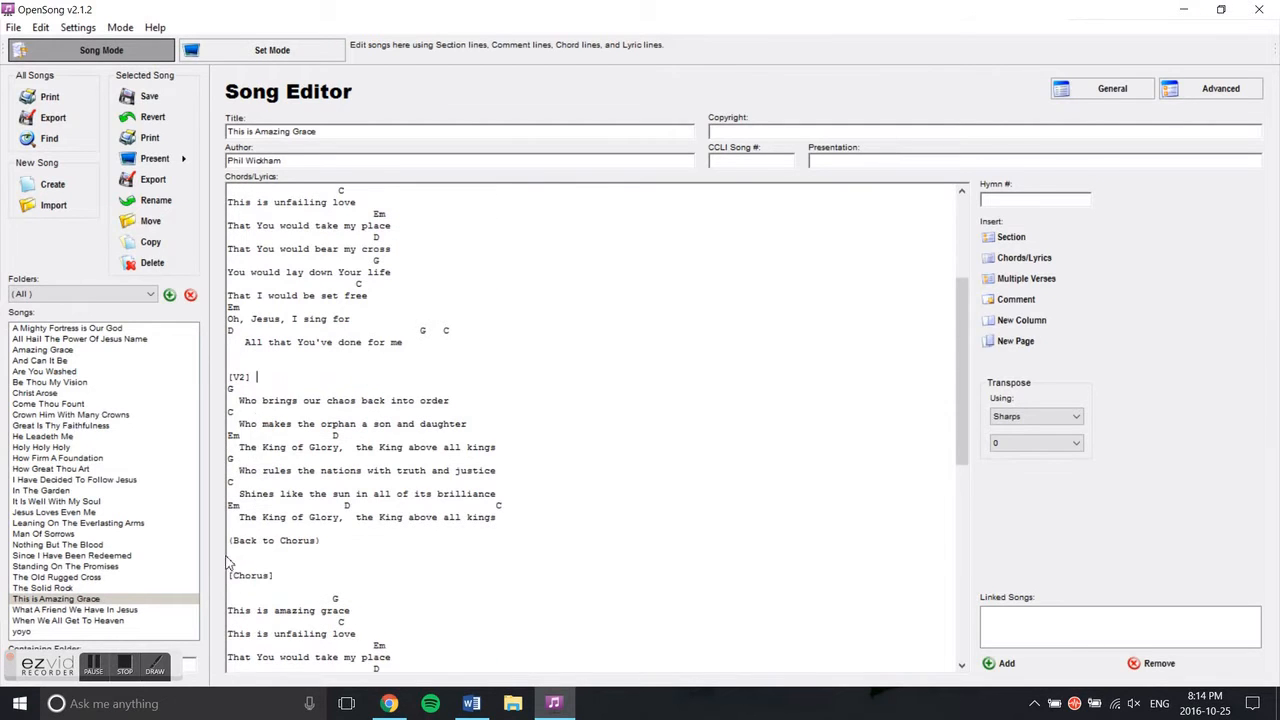
{"action": "scroll", "coordinate": [279, 575], "scroll_direction": "down", "scroll_amount": 2}
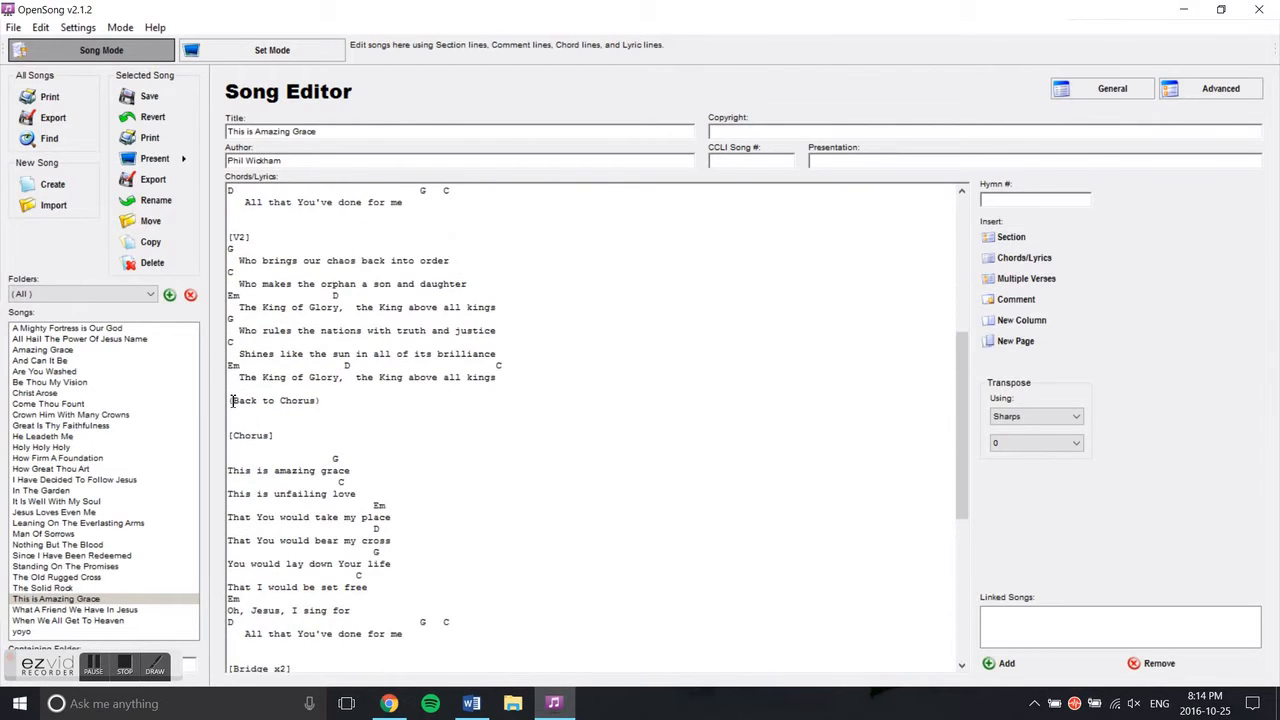
- Delete the "(Back to Chorus)" note after the second verse and the repeated chorus section beneath it
{"action": "left_click_drag", "start_coordinate": [231, 401], "coordinate": [320, 401]}
{"action": "key", "text": "Delete"}
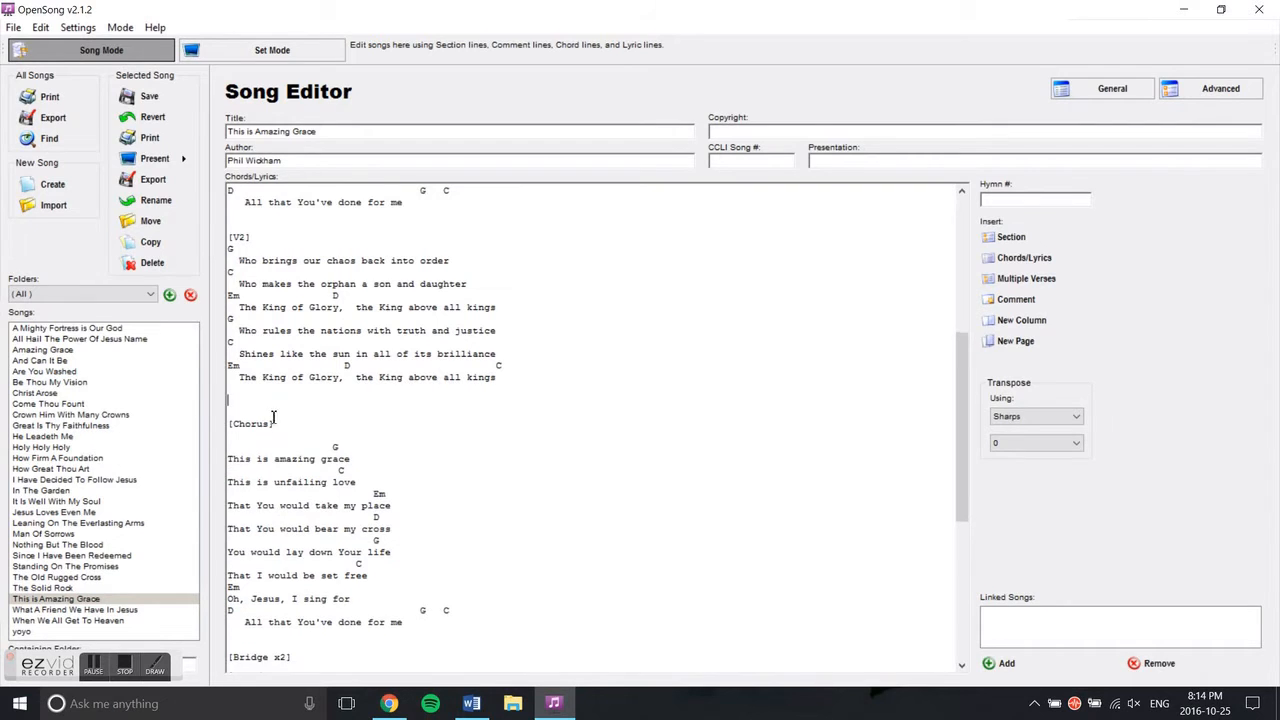
{"action": "key", "text": "Delete"}
{"action": "scroll", "coordinate": [239, 380], "scroll_direction": "down", "scroll_amount": 1}
{"action": "left_click_drag", "start_coordinate": [238, 333], "coordinate": [464, 568]}
{"action": "key", "text": "Delete"}
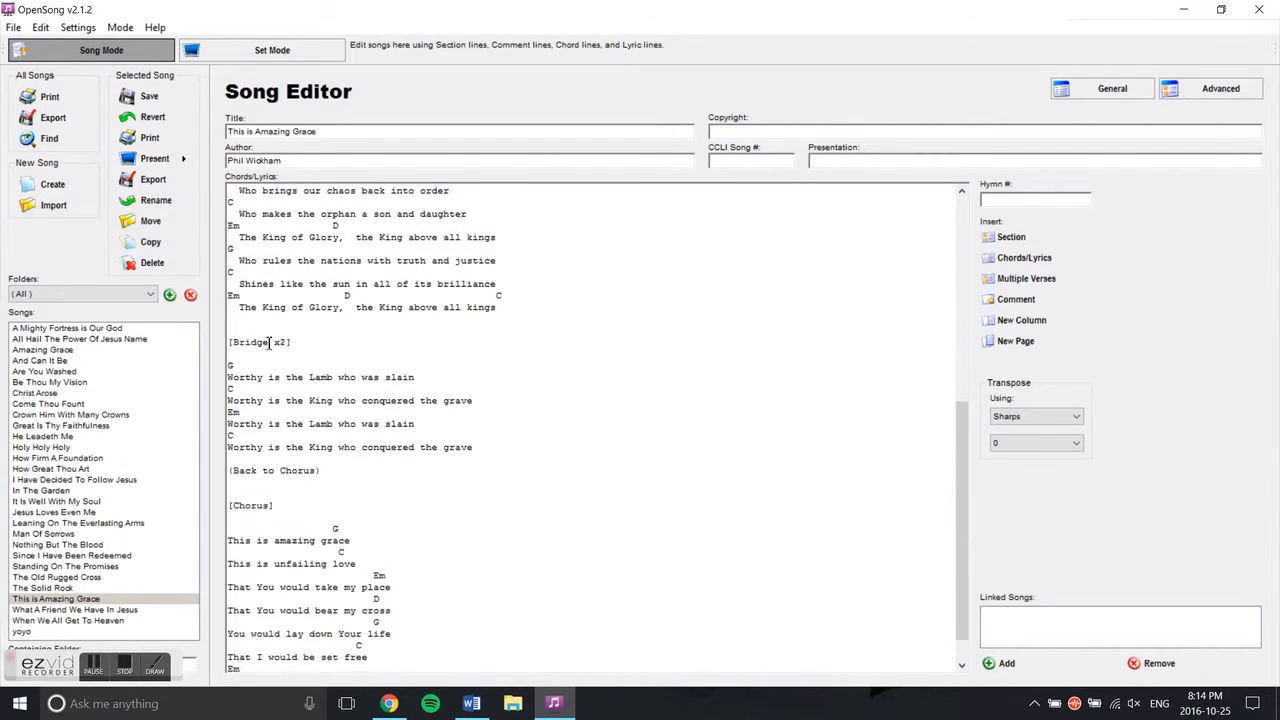
- Rename the bridge heading to [B] and remove the blank line beneath it
{"action": "left_click_drag", "start_coordinate": [287, 342], "coordinate": [241, 346]}
{"action": "key", "text": "BackSpace"}
{"action": "left_click", "coordinate": [243, 358]}
{"action": "key", "text": "BackSpace"}
{"action": "key", "text": "BackSpace"}
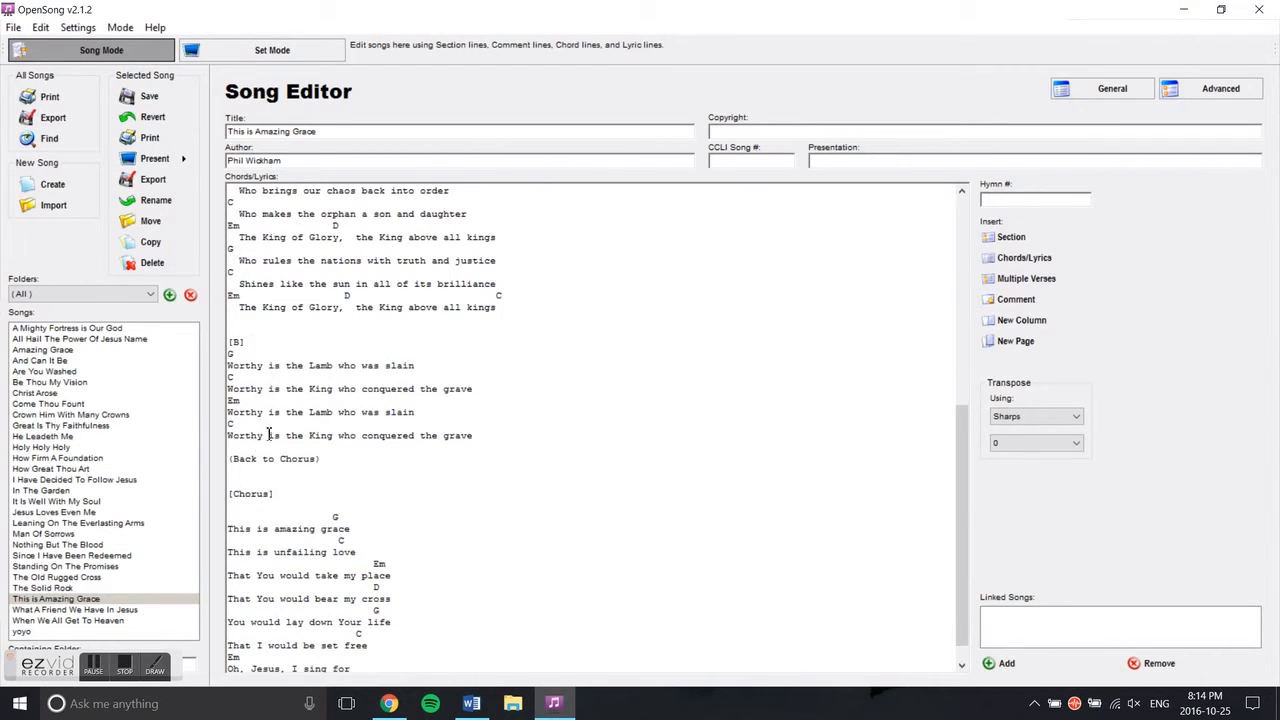
- Delete the "(Back to Chorus)" note and final chorus after the bridge, and remove the extra blank line above [C]
{"action": "left_click_drag", "start_coordinate": [234, 449], "coordinate": [400, 660]}
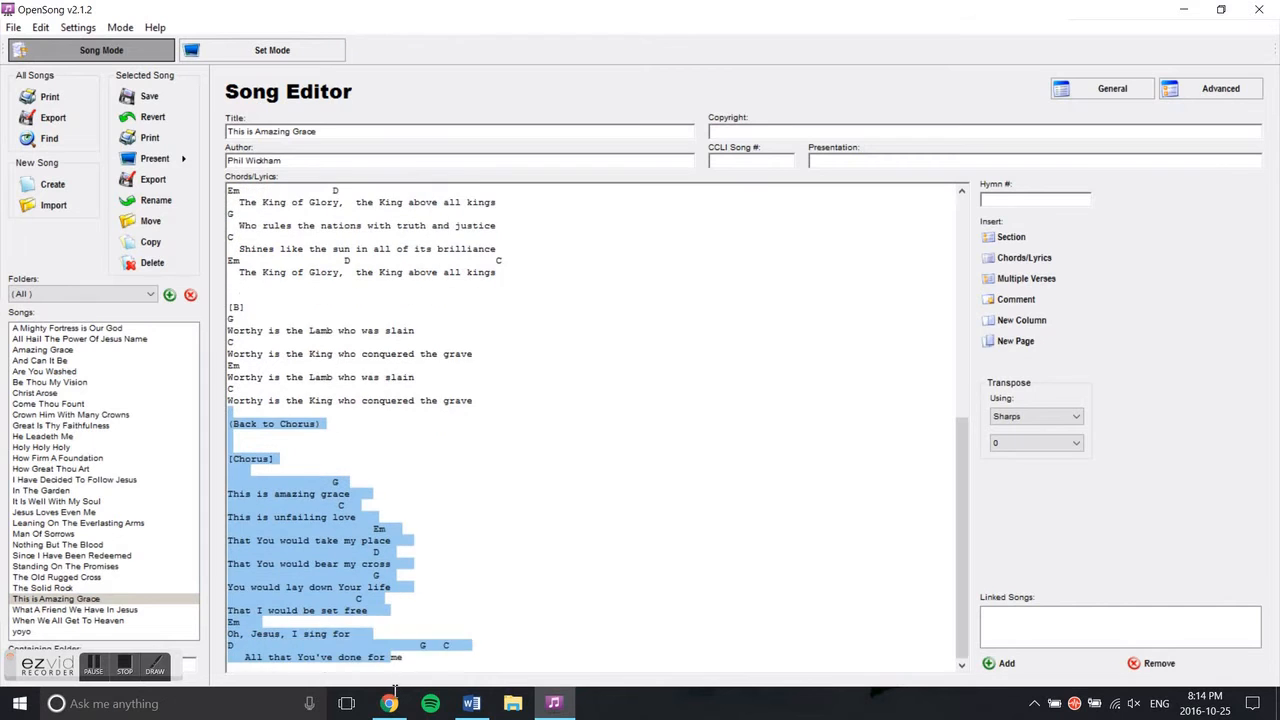
{"action": "key", "text": "BackSpace"}
{"action": "scroll", "coordinate": [281, 396], "scroll_direction": "up", "scroll_amount": 12}
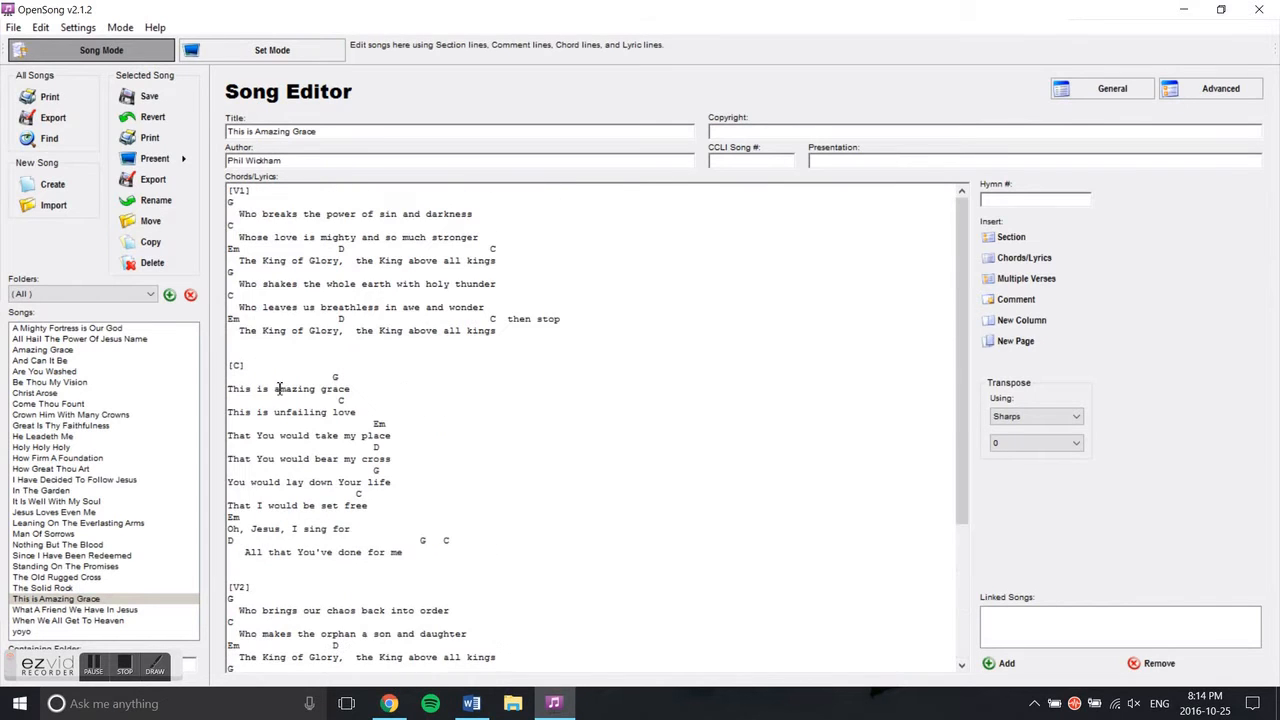
{"action": "key", "text": "BackSpace"}
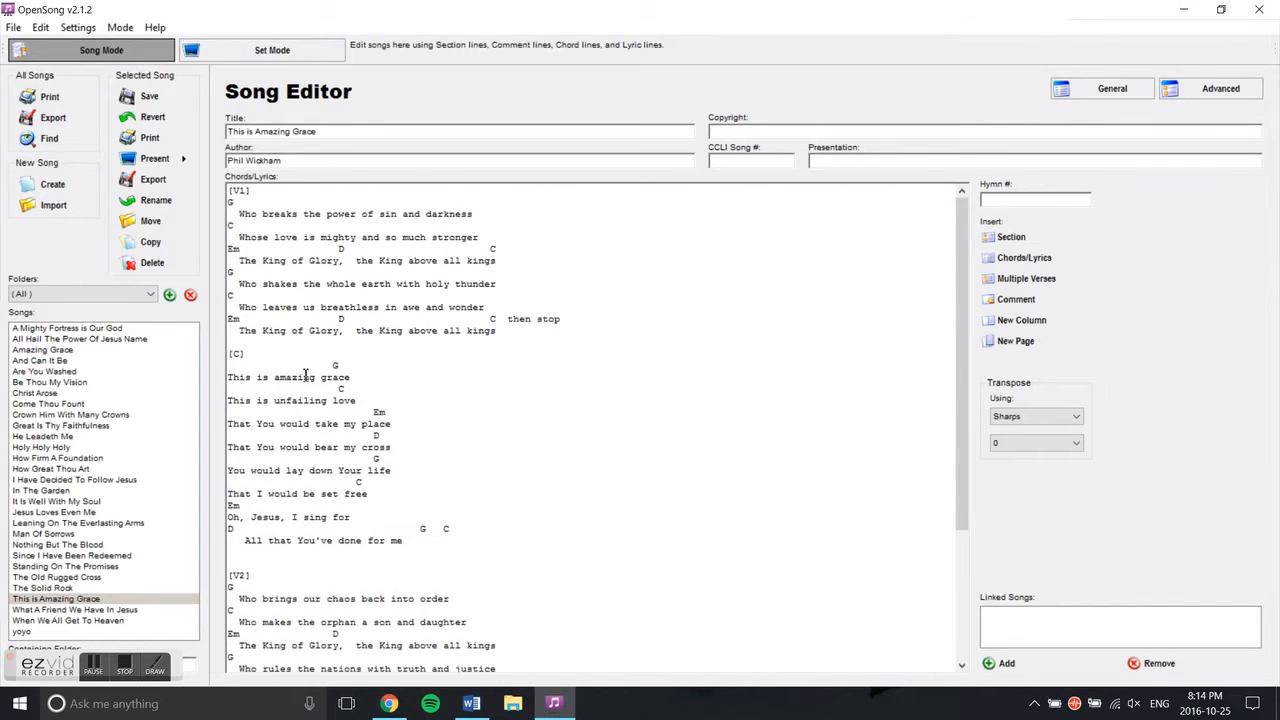
- Prefix every chord line throughout the song with a period, and remove the extra blank lines above [V2] and [B]
{"action": "scroll", "coordinate": [262, 340], "scroll_direction": "down", "scroll_amount": 1}
{"action": "scroll", "coordinate": [262, 334], "scroll_direction": "down", "scroll_amount": 2}
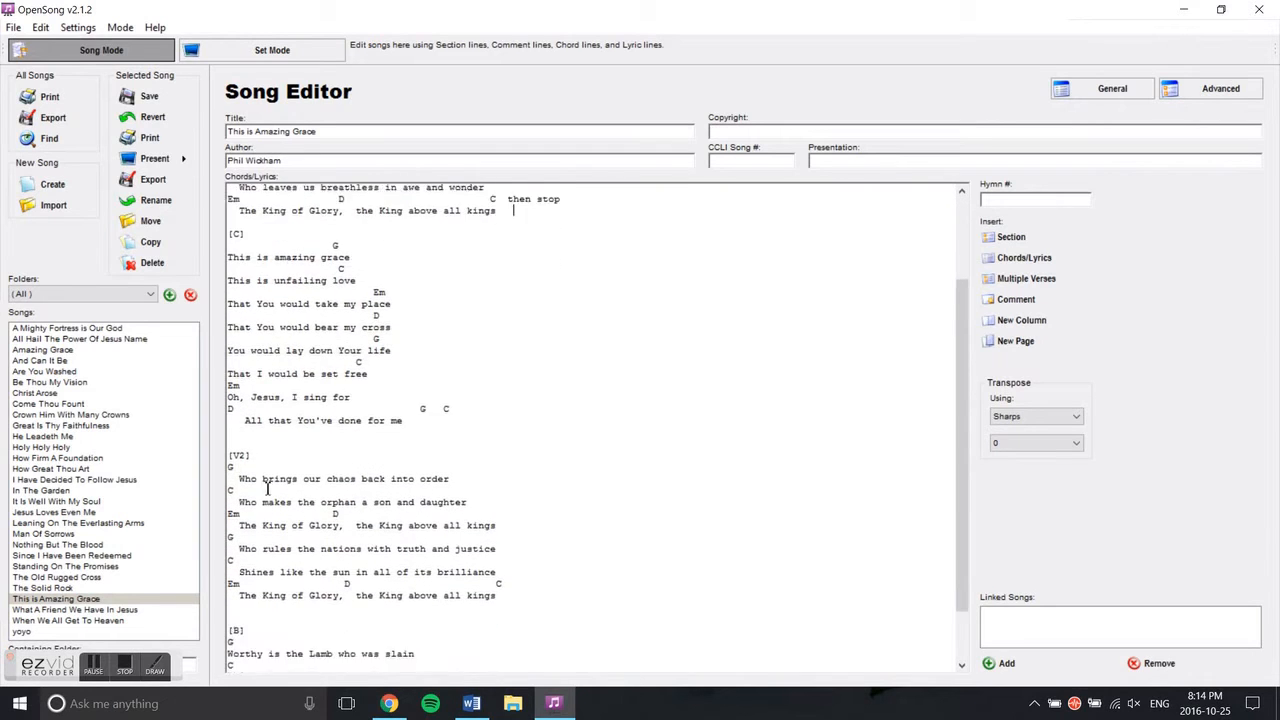
{"action": "scroll", "coordinate": [257, 571], "scroll_direction": "up", "scroll_amount": 3}
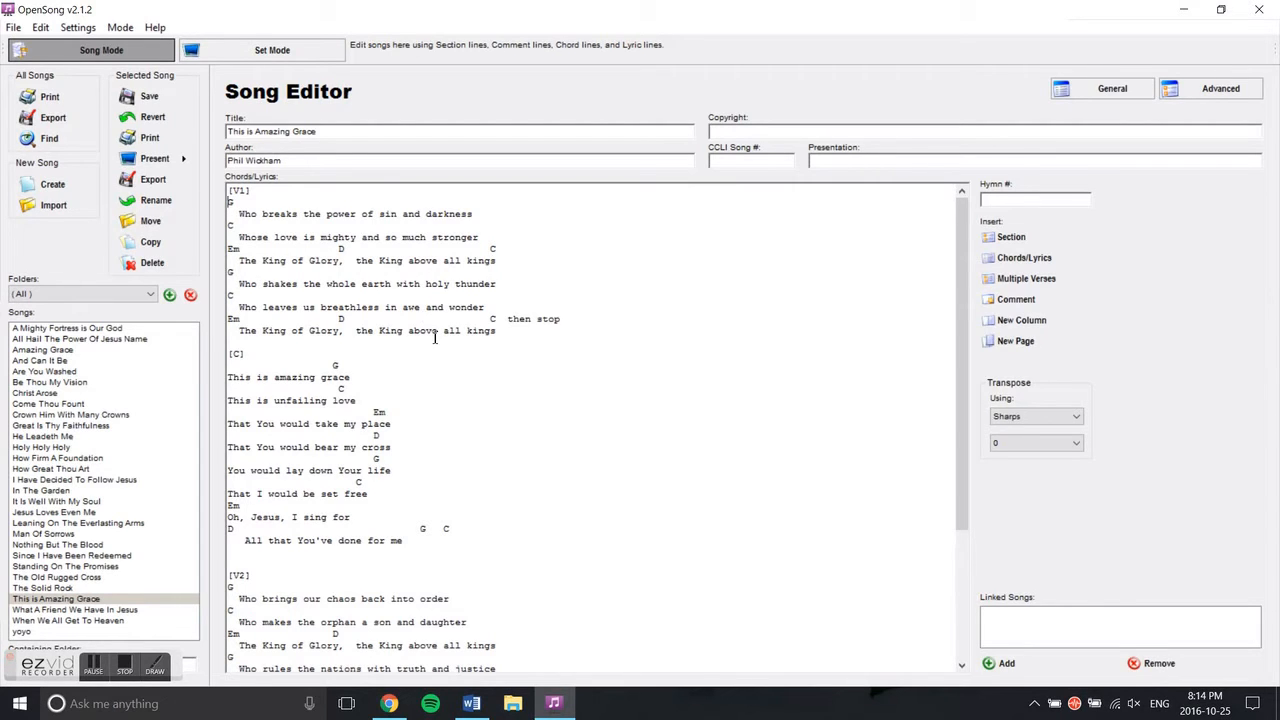
{"action": "type", "text": "."}
{"action": "key", "text": "Down"}
{"action": "key", "text": "Down"}
{"action": "key", "text": "Left"}
{"action": "type", "text": "."}
{"action": "key", "text": "Down"}
{"action": "type", "text": "."}
{"action": "key", "text": "Down"}
{"action": "key", "text": "Down"}
{"action": "key", "text": "Left"}
{"action": "type", "text": "."}
{"action": "key", "text": "Down"}
{"action": "type", "text": "."}
{"action": "key", "text": "Down"}
{"action": "key", "text": "Down"}
{"action": "key", "text": "Down"}
{"action": "type", "text": "."}
{"action": "key", "text": "Down"}
{"action": "key", "text": "Down"}
{"action": "key", "text": "Left"}
{"action": "type", "text": ".."}
{"action": "key", "text": "Down"}
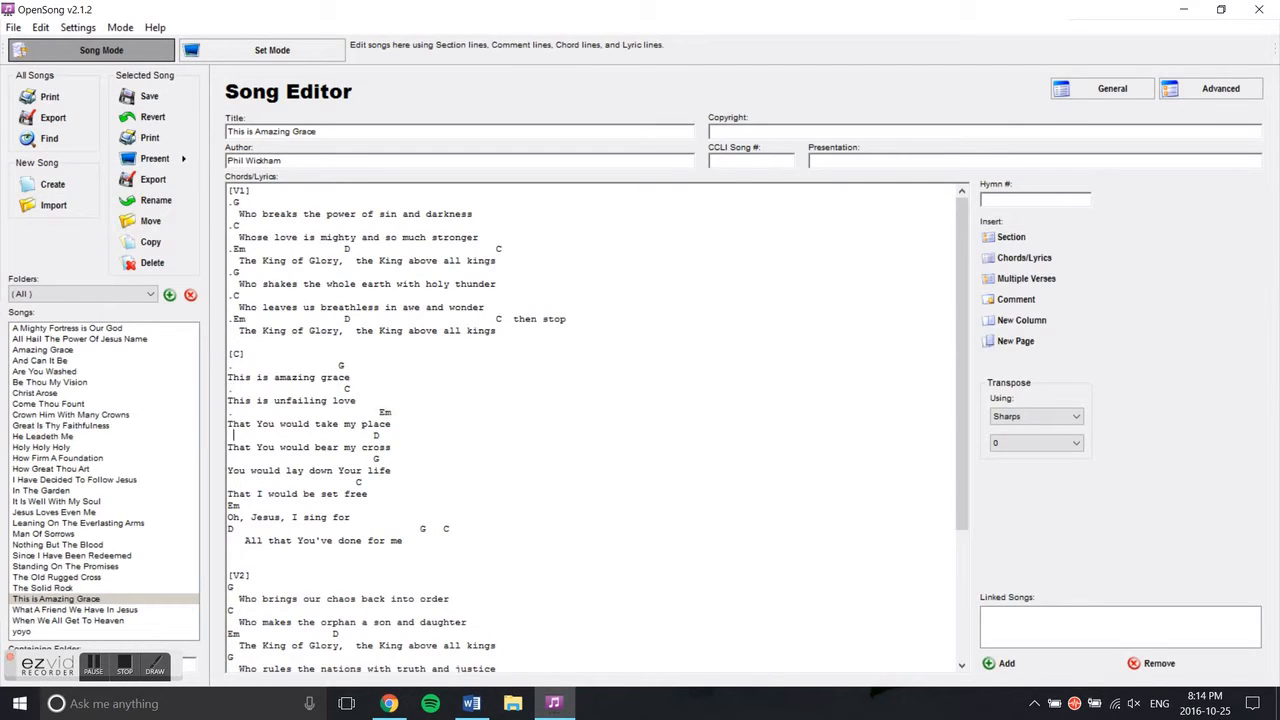
{"action": "type", "text": "."}
{"action": "key", "text": "Down"}
{"action": "key", "text": "Down"}
{"action": "key", "text": "Left"}
{"action": "type", "text": "."}
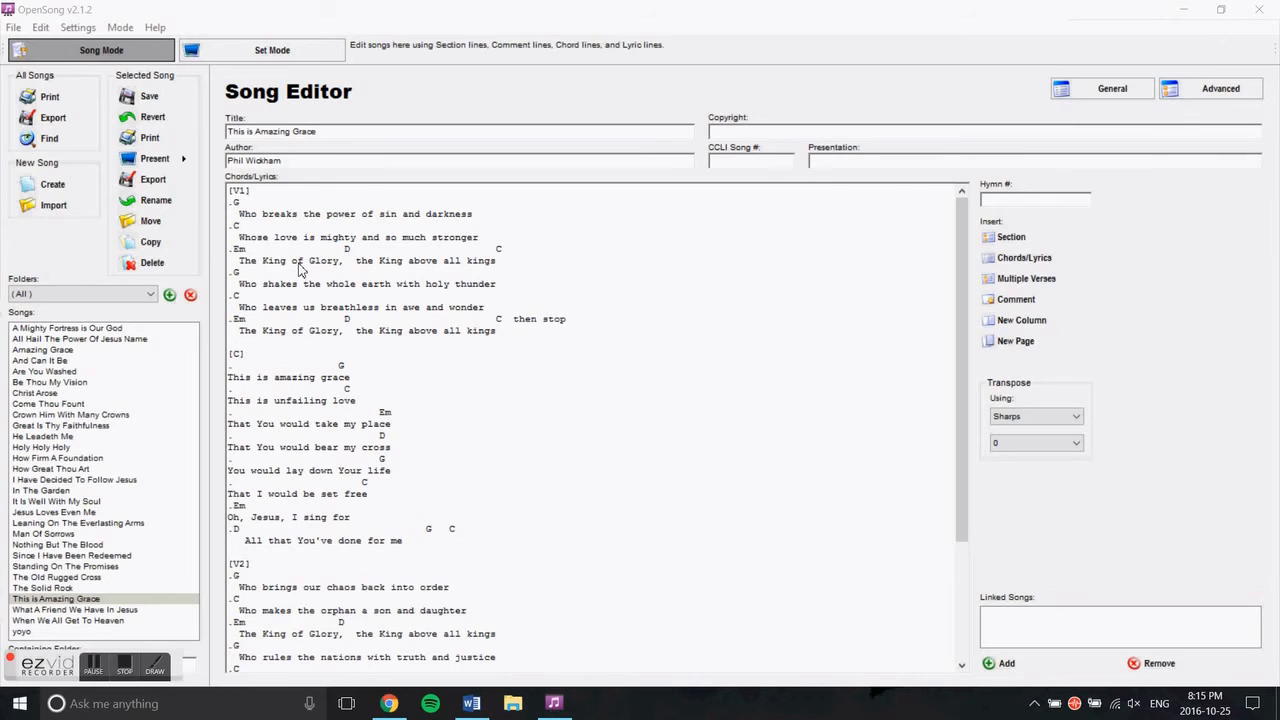
- Set the presentation order to V1 C V2 C B B B C and save the song
{"action": "scroll", "coordinate": [285, 340], "scroll_direction": "down", "scroll_amount": 5}
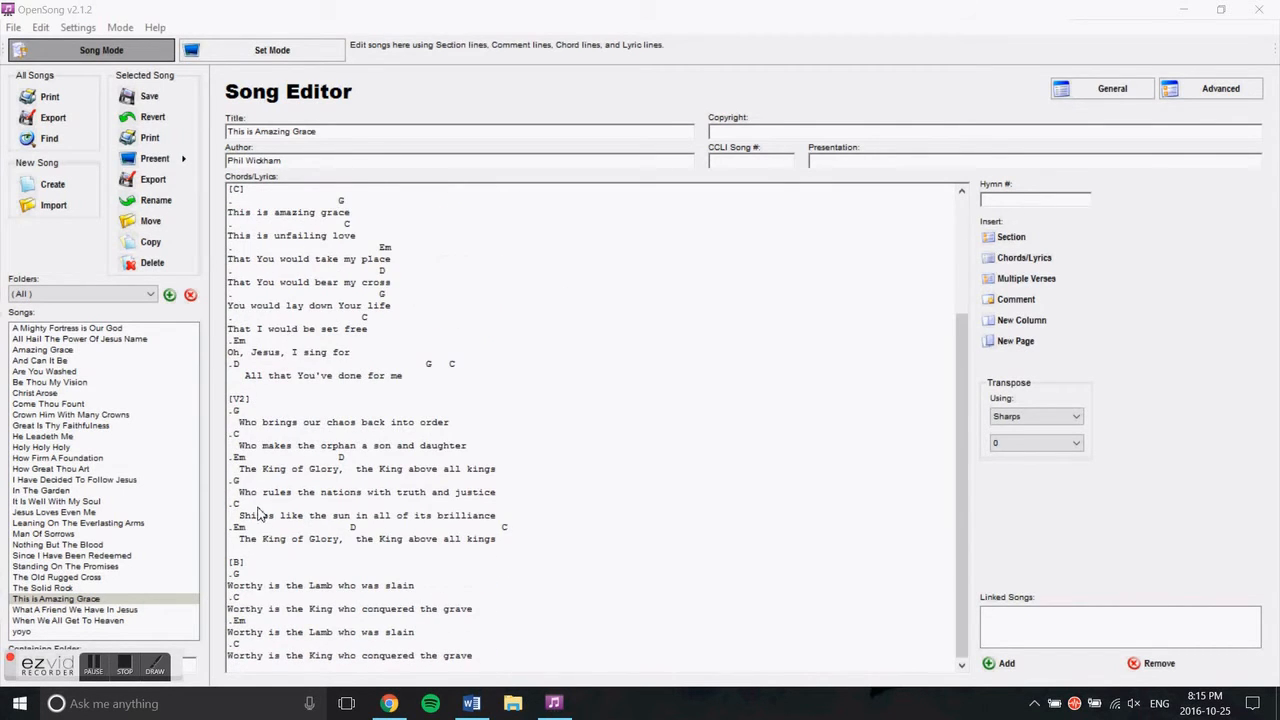
{"action": "scroll", "coordinate": [260, 512], "scroll_direction": "up", "scroll_amount": 5}
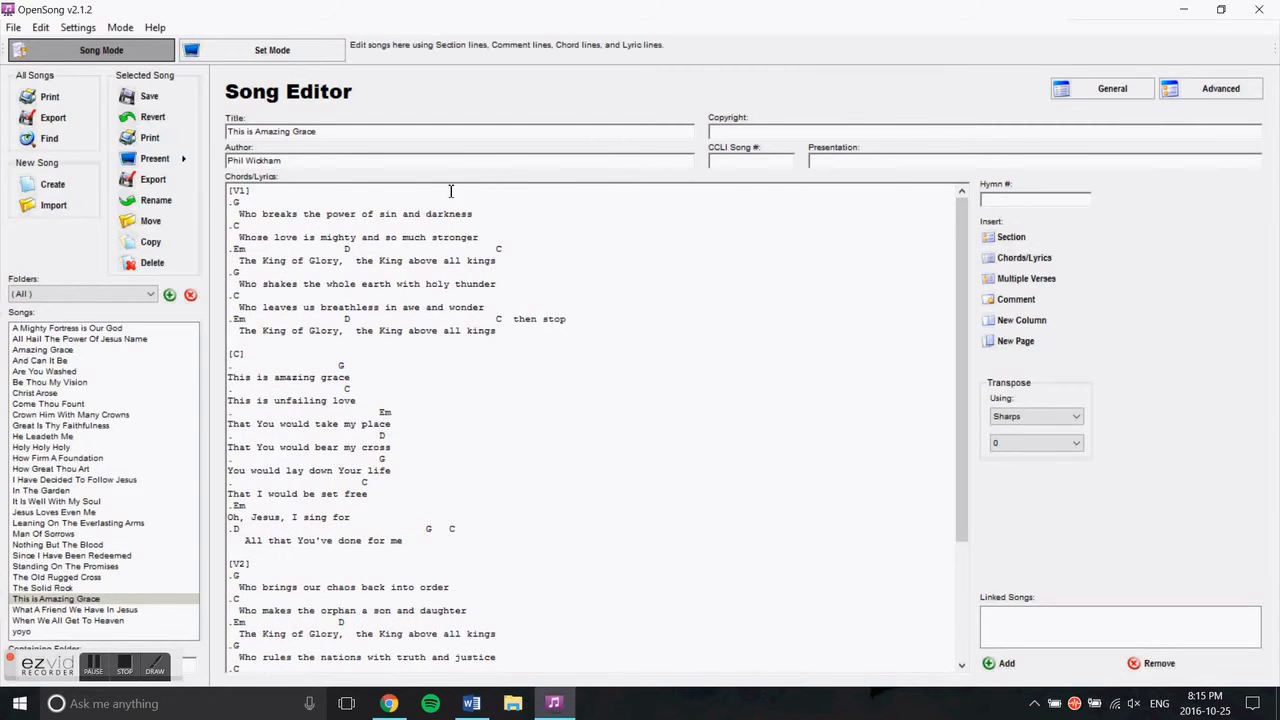
{"action": "left_click", "coordinate": [828, 161]}
{"action": "type", "text": "V1 C V2 C"}
{"action": "scroll", "coordinate": [882, 314], "scroll_direction": "down", "scroll_amount": 5}
{"action": "scroll", "coordinate": [790, 358], "scroll_direction": "up", "scroll_amount": 2}
{"action": "left_click", "coordinate": [148, 97]}
{"action": "scroll", "coordinate": [420, 350], "scroll_direction": "down", "scroll_amount": 5}
{"action": "scroll", "coordinate": [453, 408], "scroll_direction": "up", "scroll_amount": 3}
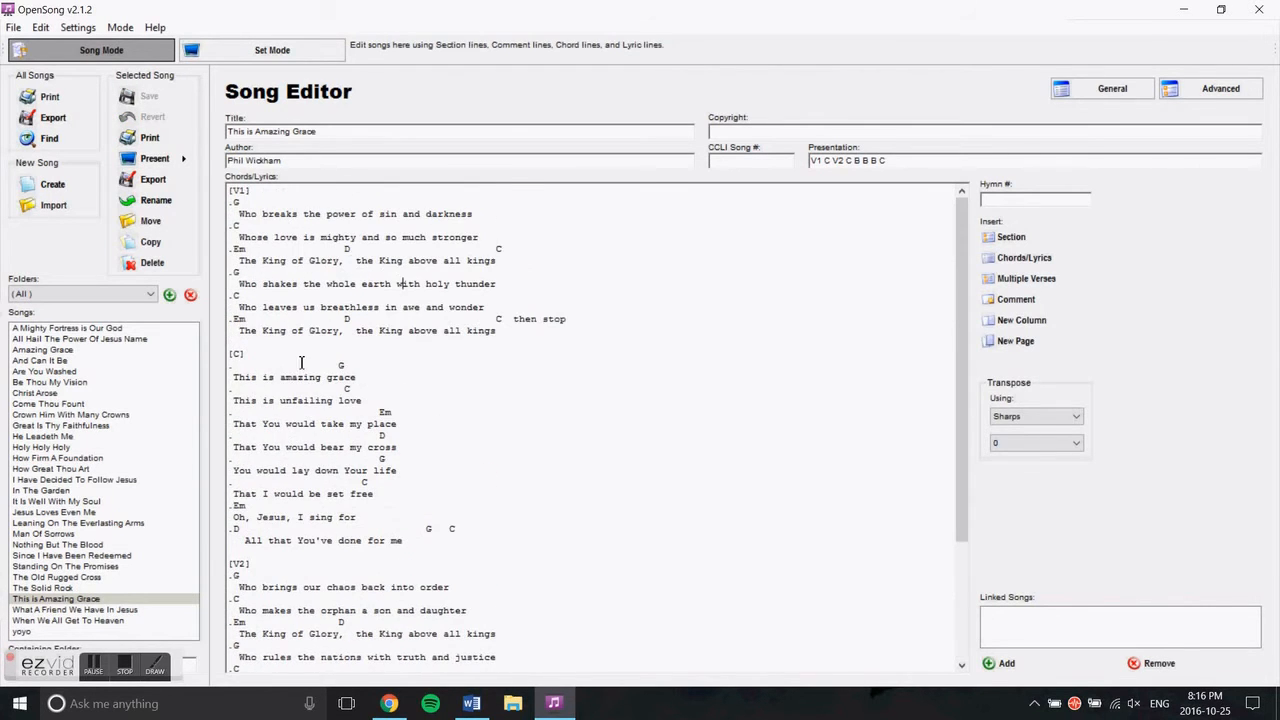
- Start a dual-screen preview of the song, move the Presentation Helper window higher and show the first verse slide
{"action": "left_click", "coordinate": [176, 162]}
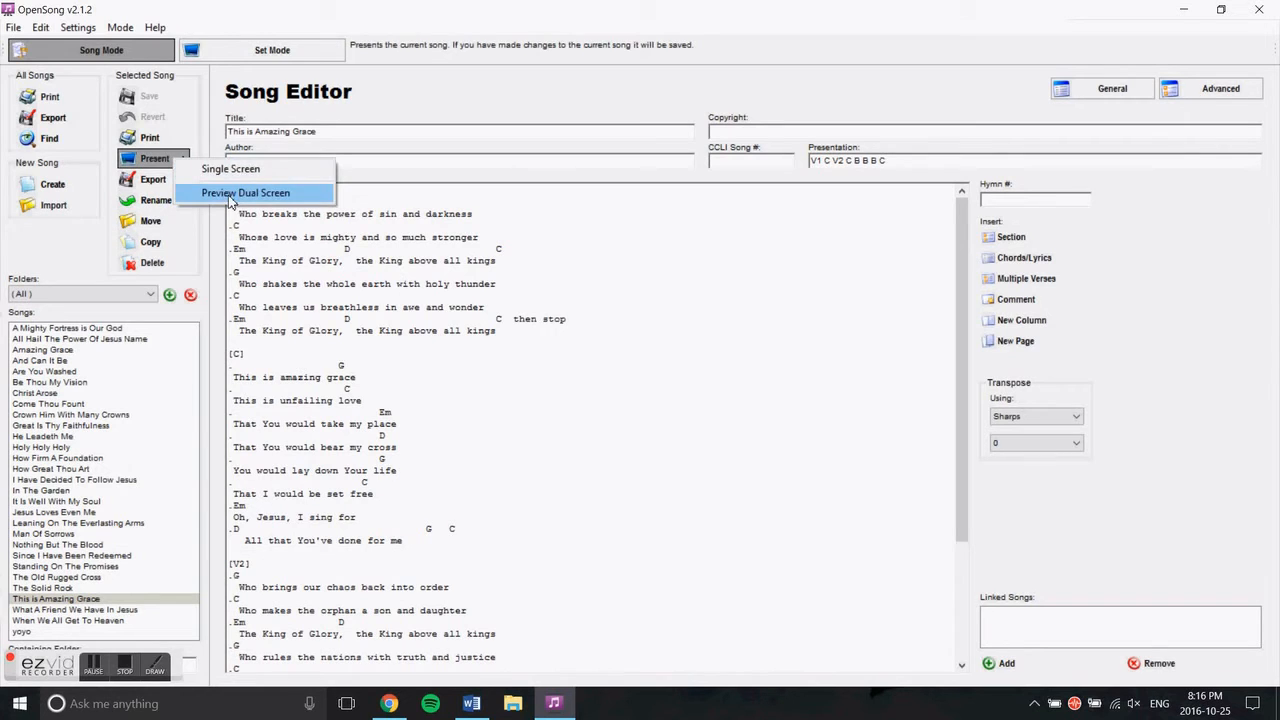
{"action": "left_click", "coordinate": [236, 195]}
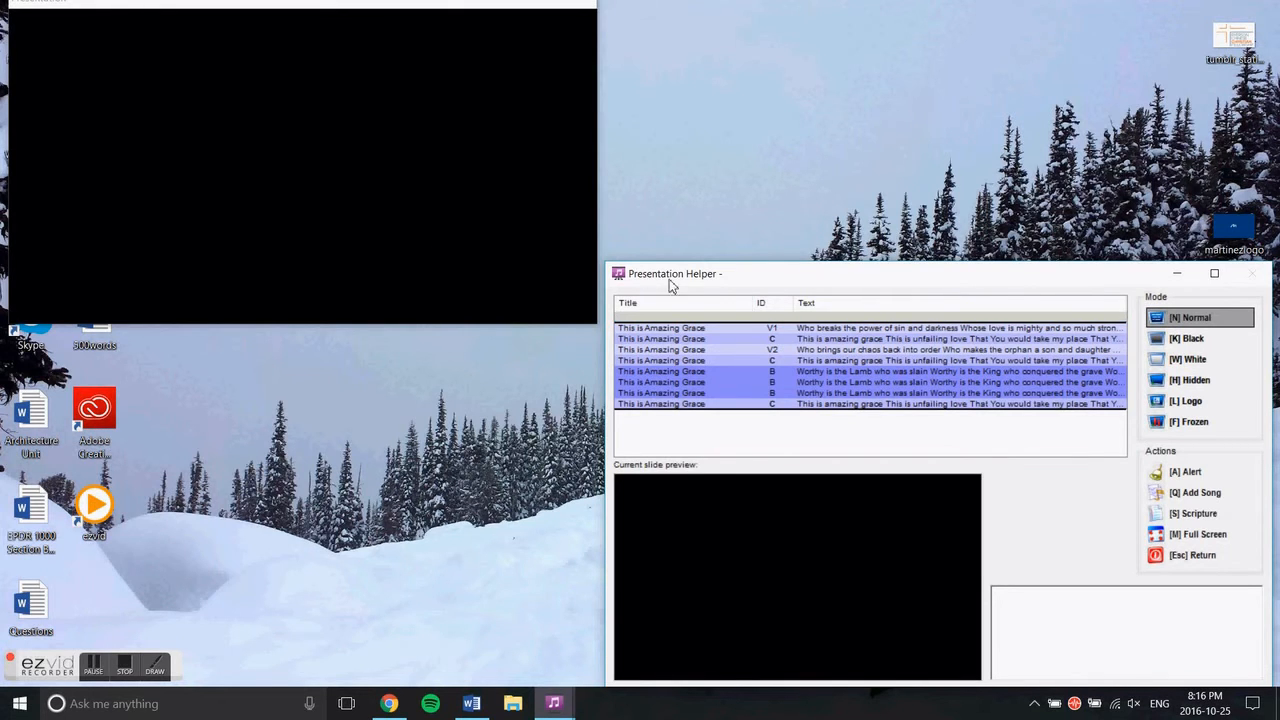
{"action": "left_click_drag", "start_coordinate": [780, 280], "coordinate": [780, 140]}
{"action": "left_click", "coordinate": [772, 179]}
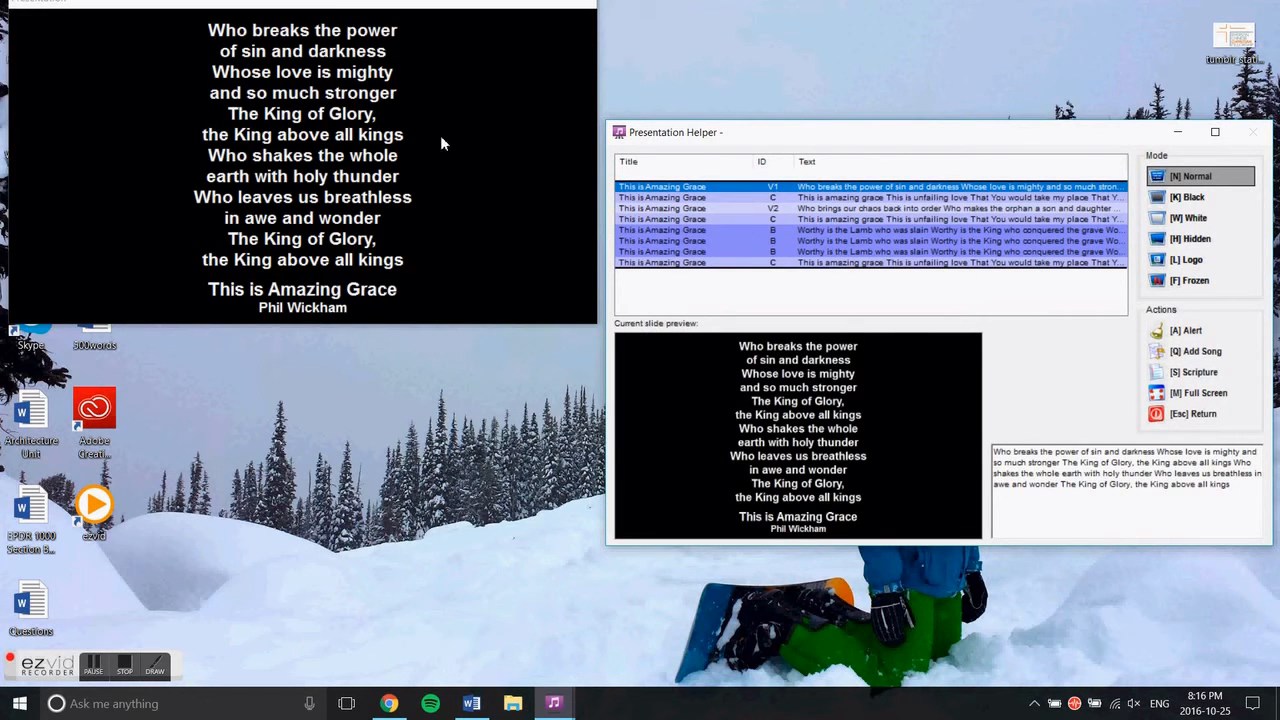
- Step forward through the song's slides in the preview, and return to the first verse slide
{"action": "key", "text": "Down"}
{"action": "key", "text": "Down"}
{"action": "key", "text": "Down"}
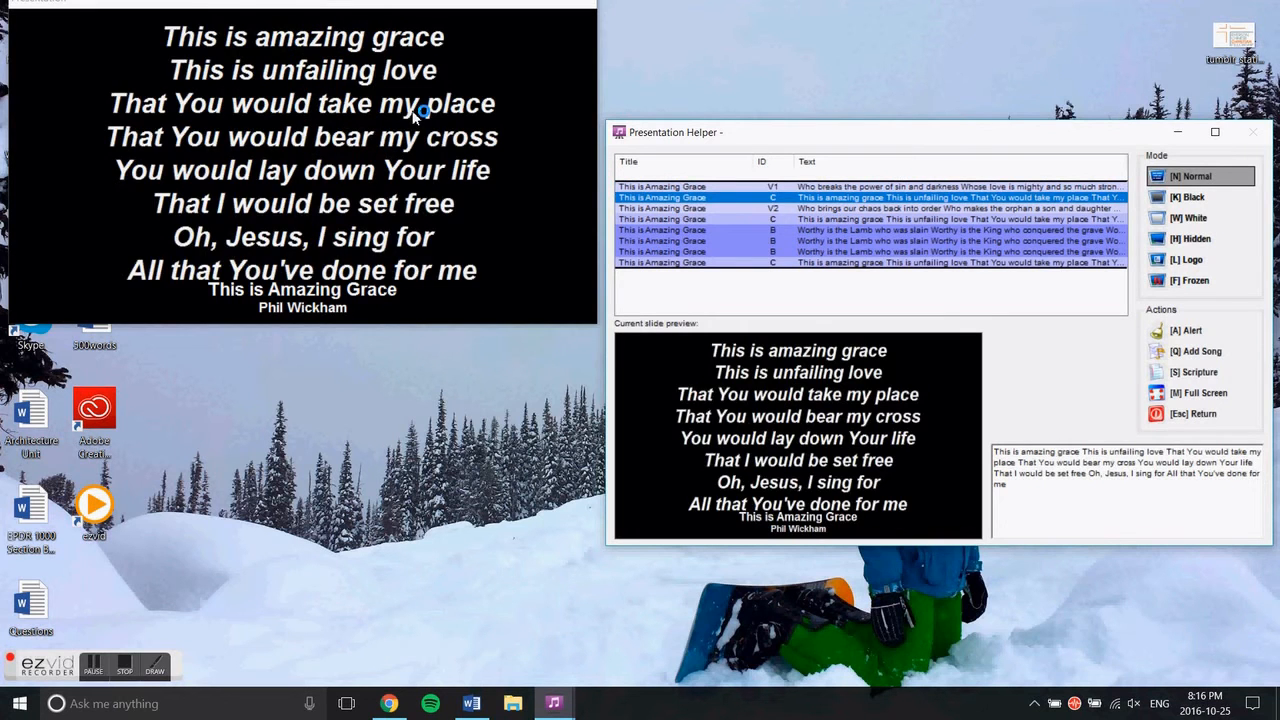
{"action": "key", "text": "Down"}
{"action": "key", "text": "Down"}
{"action": "key", "text": "Down"}
{"action": "key", "text": "Down"}
{"action": "key", "text": "Down"}
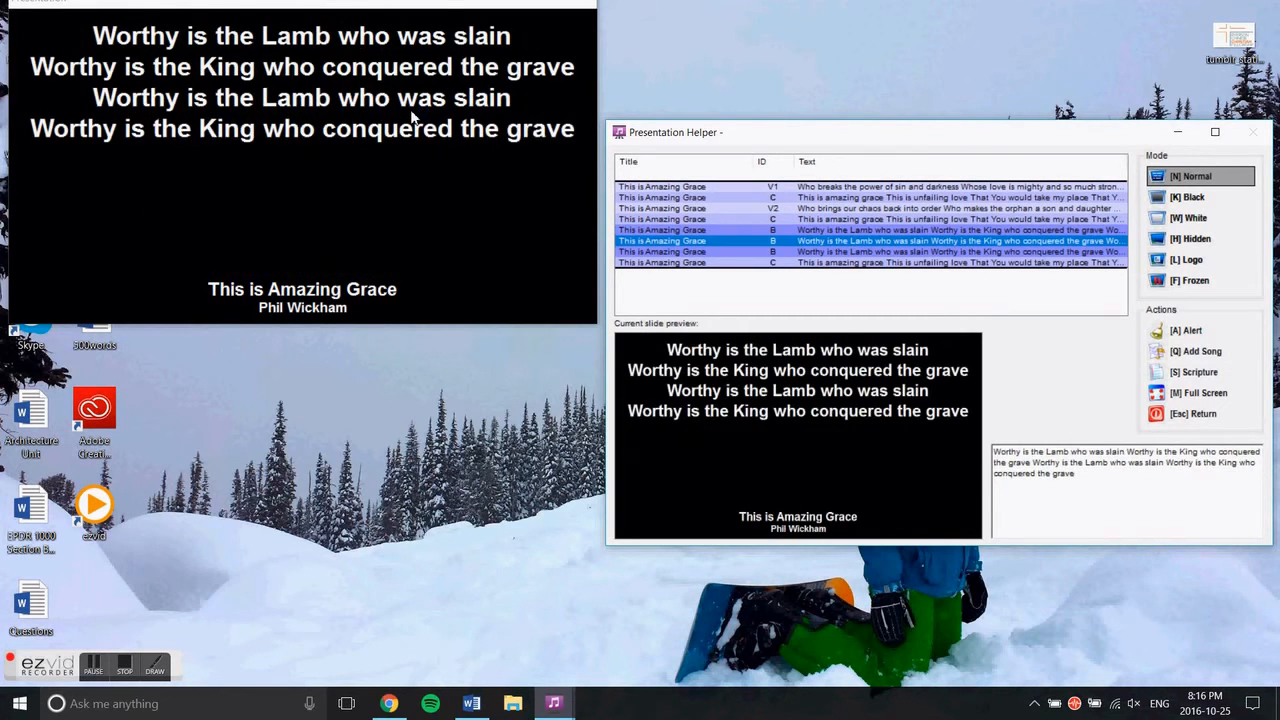
{"action": "key", "text": "Up"}
{"action": "key", "text": "Up"}
{"action": "key", "text": "Up"}
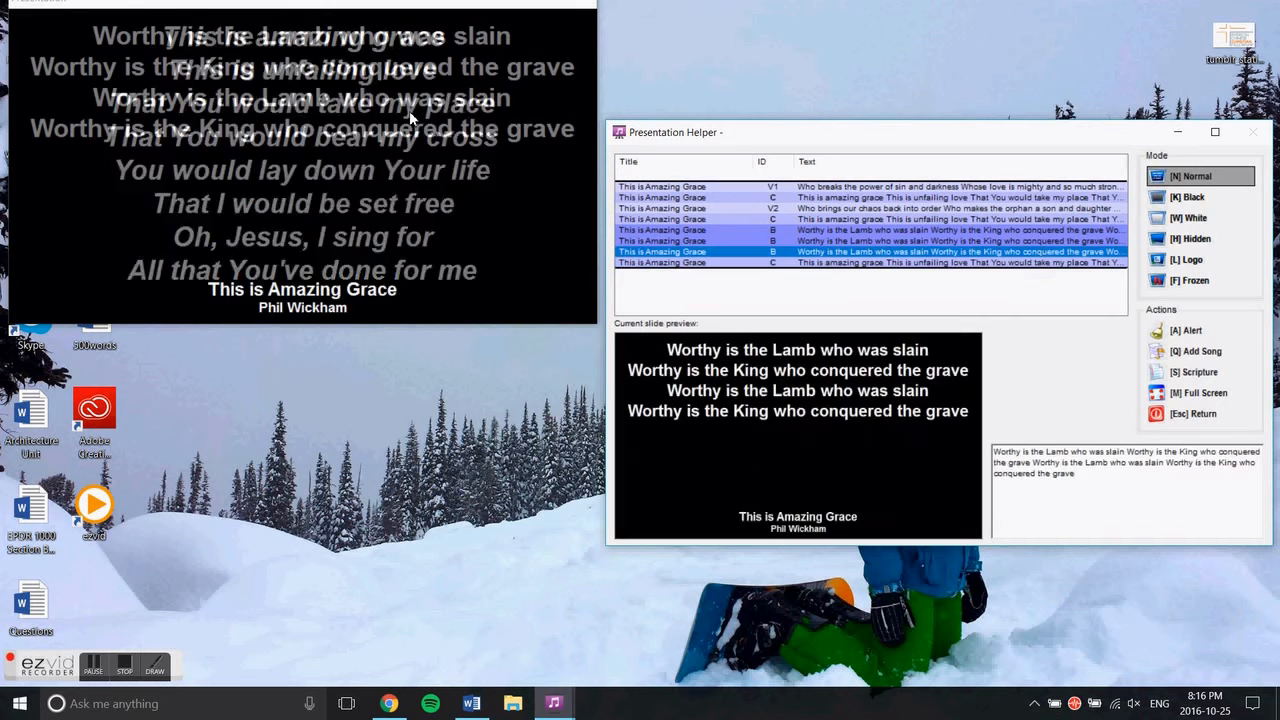
{"action": "key", "text": "Up"}
{"action": "key", "text": "Up"}
{"action": "key", "text": "Up"}
{"action": "key", "text": "Up"}
{"action": "key", "text": "Up"}
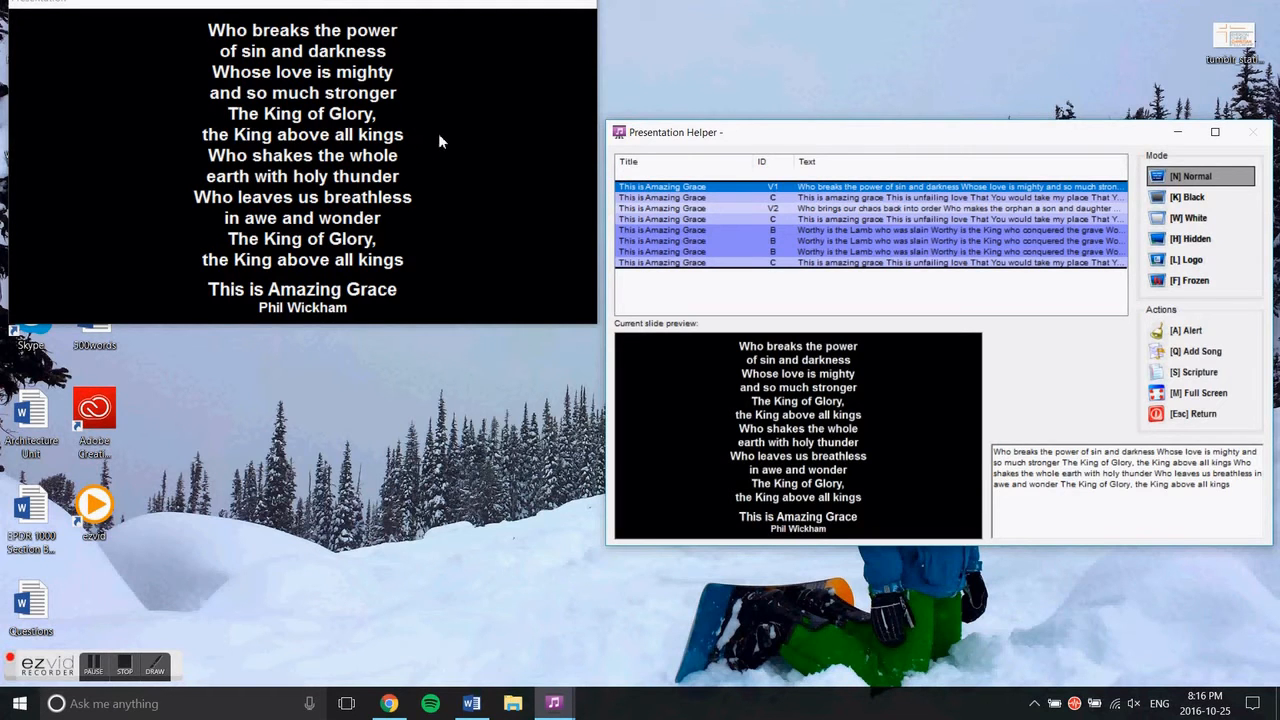
- Go through the chorus, second verse and bridge slides once more, and close the preview presentation
{"action": "key", "text": "Down"}
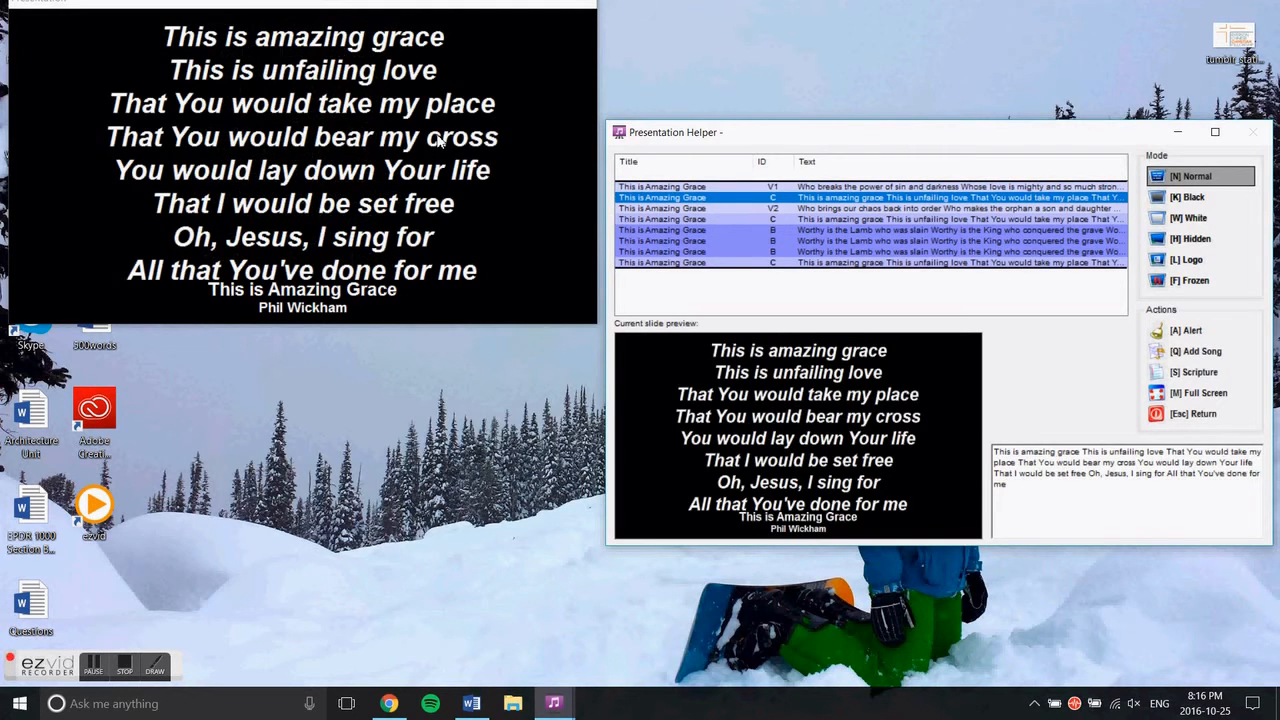
{"action": "key", "text": "Down"}
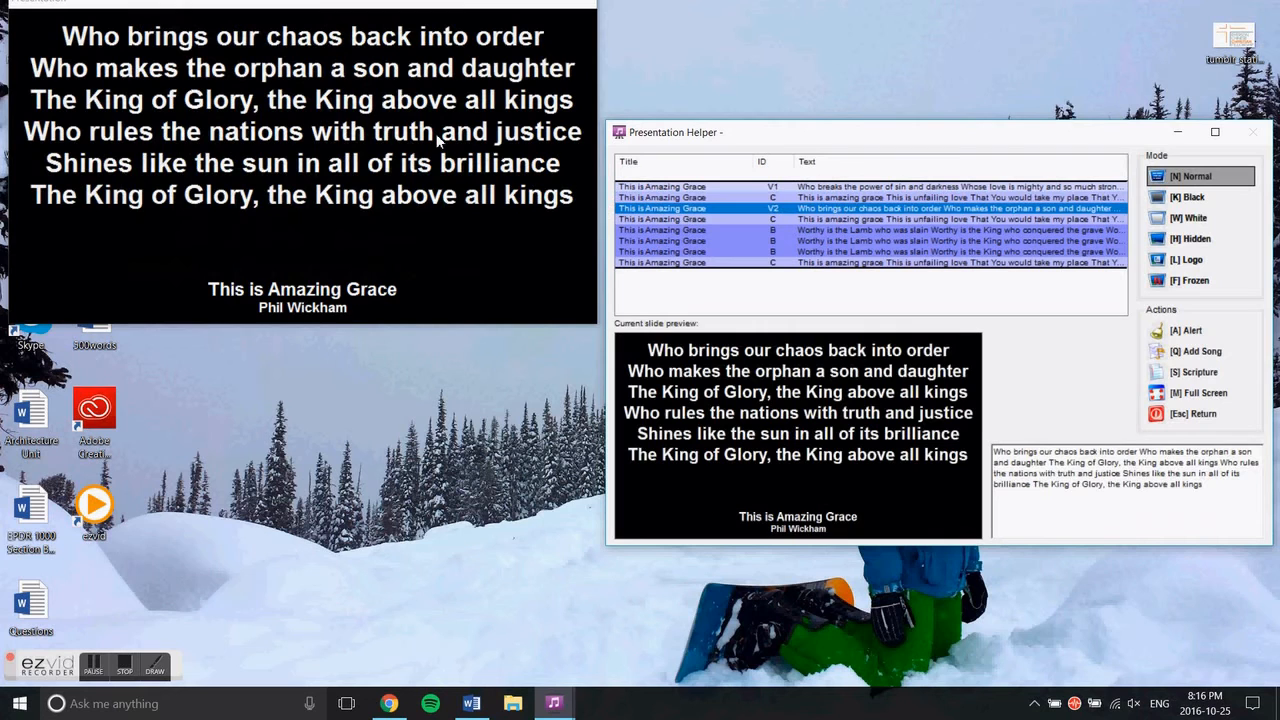
{"action": "key", "text": "Down"}
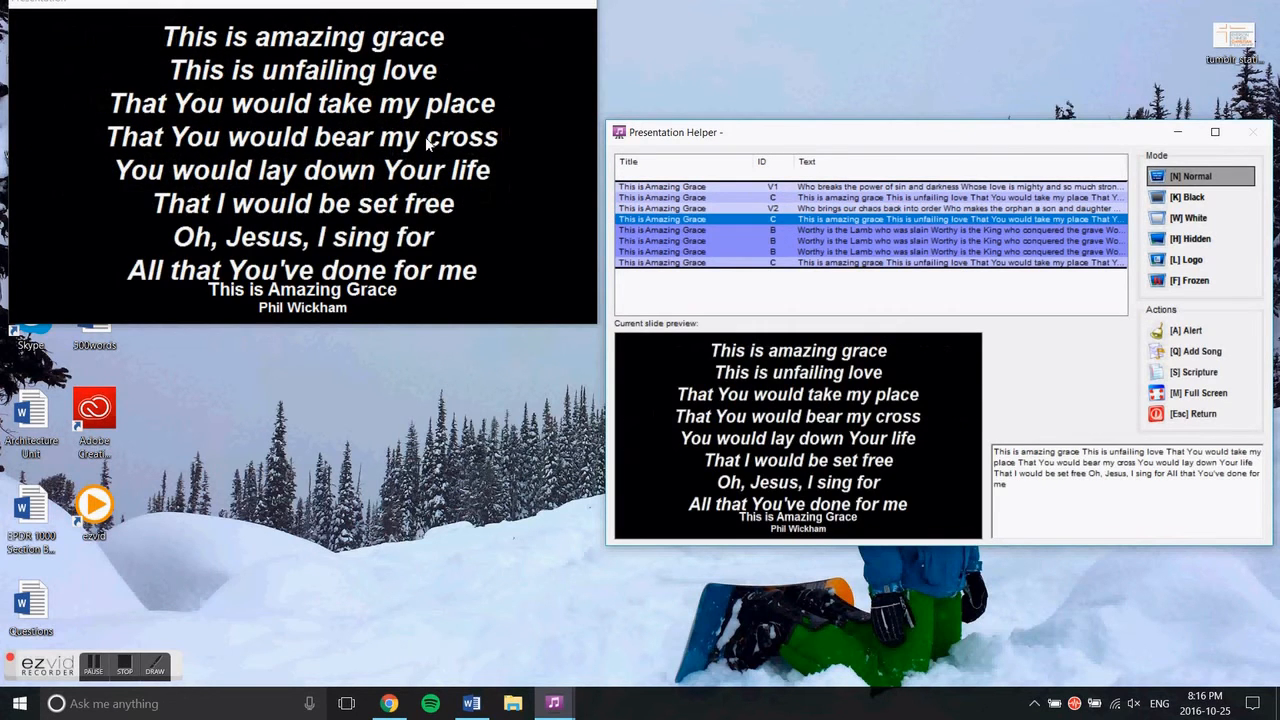
{"action": "key", "text": "Down"}
{"action": "key", "text": "Down"}
{"action": "key", "text": "Down"}
{"action": "key", "text": "Up"}
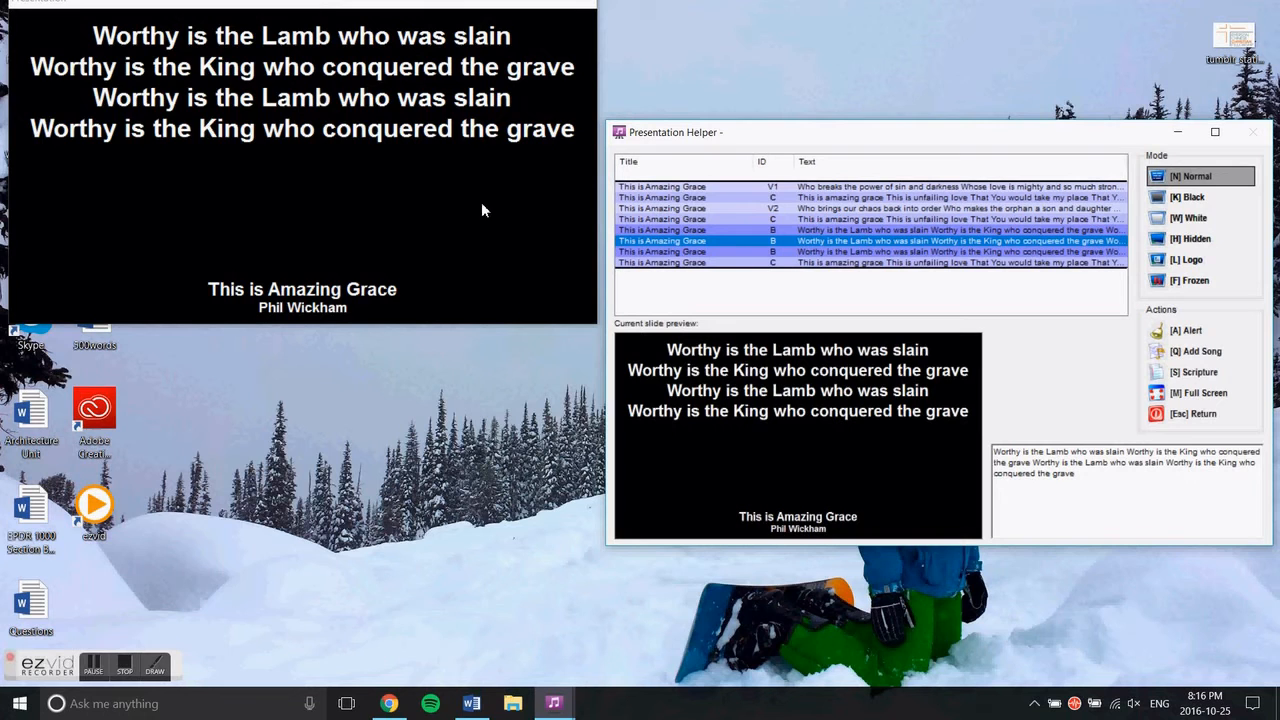
{"action": "key", "text": "Escape"}
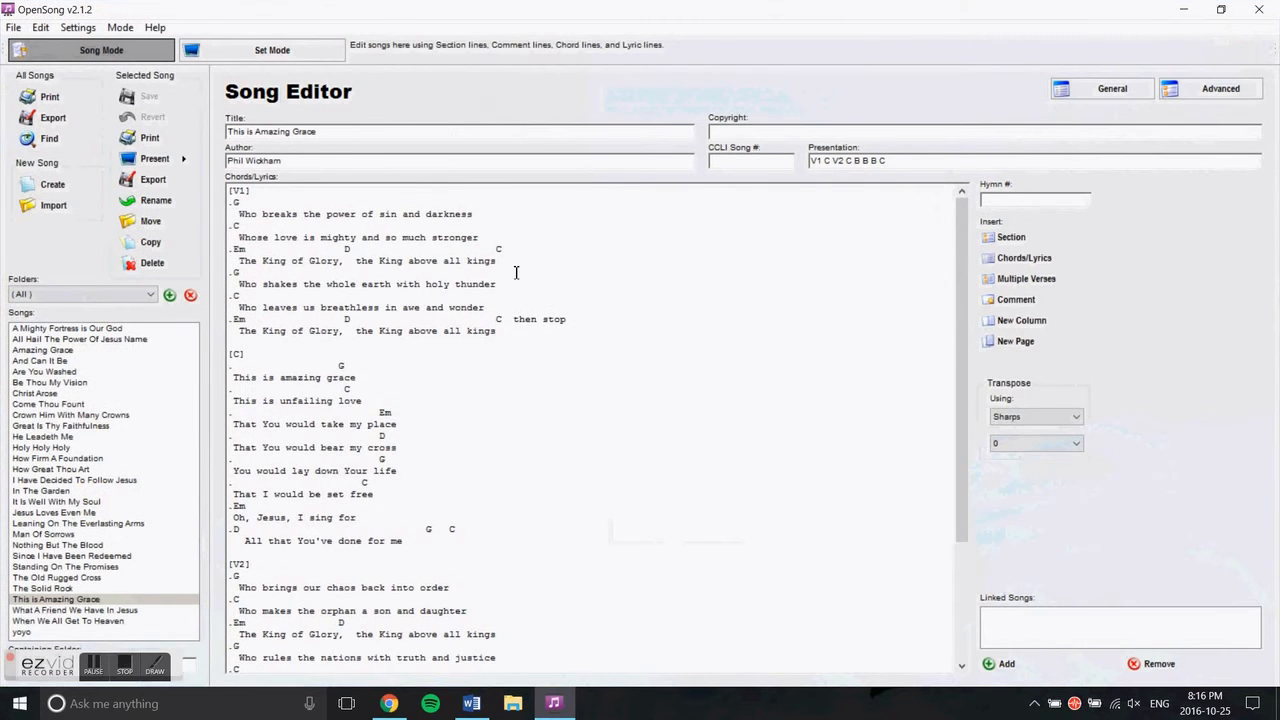
- Add a || slide break in [V1] after its first "The King of Glory, the King above all kings" line
{"action": "left_click_drag", "start_coordinate": [231, 203], "coordinate": [431, 307]}
{"action": "left_click", "coordinate": [362, 271]}
{"action": "left_click_drag", "start_coordinate": [230, 193], "coordinate": [551, 345]}
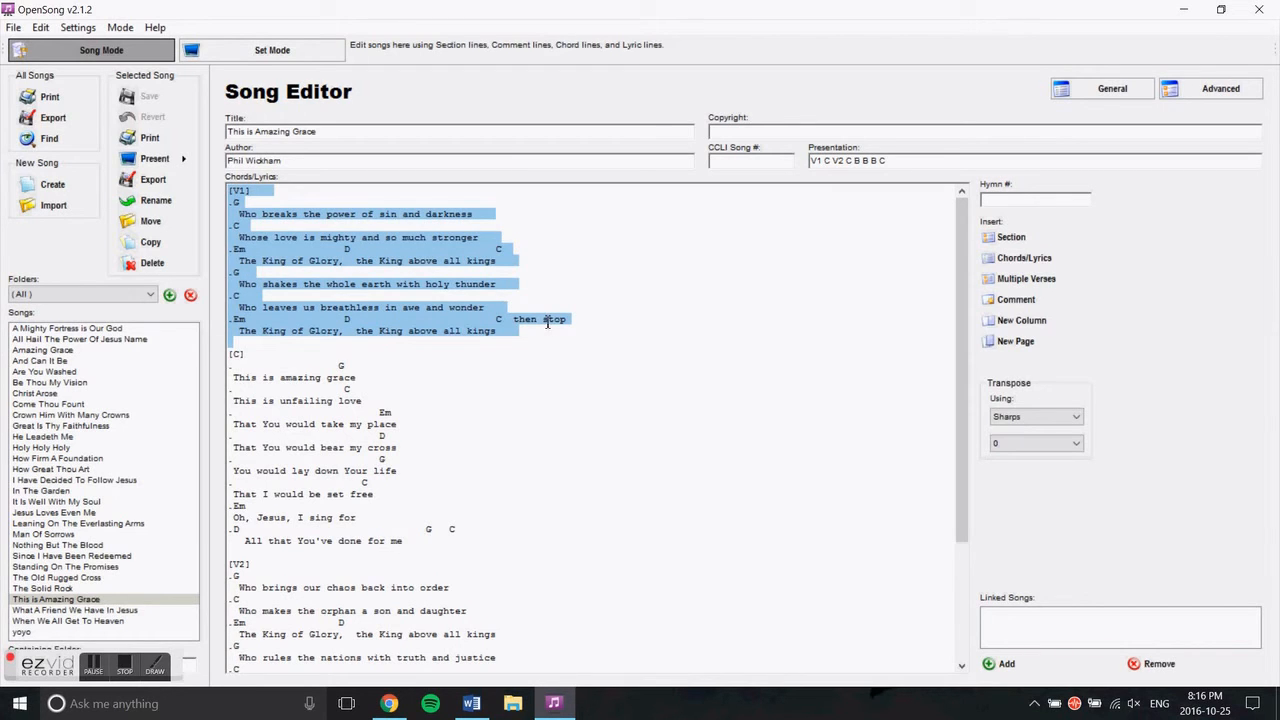
{"action": "left_click", "coordinate": [507, 263]}
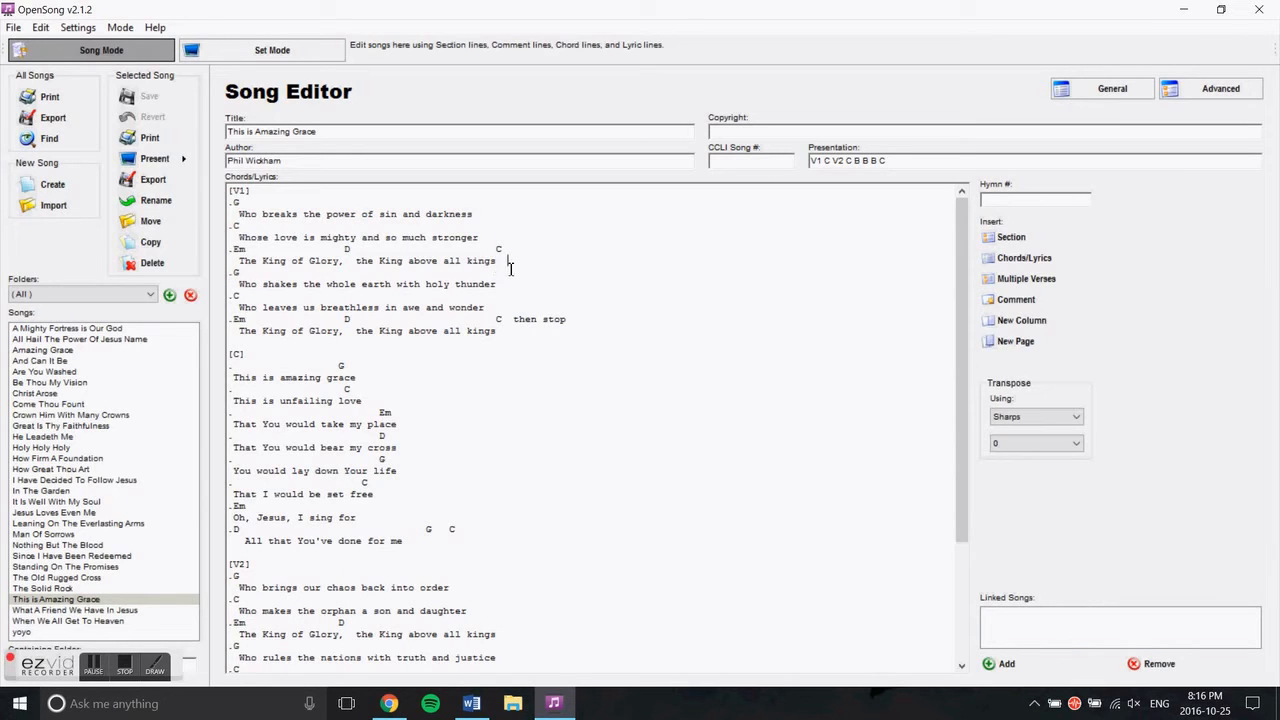
{"action": "left_click_drag", "start_coordinate": [510, 270], "coordinate": [246, 198]}
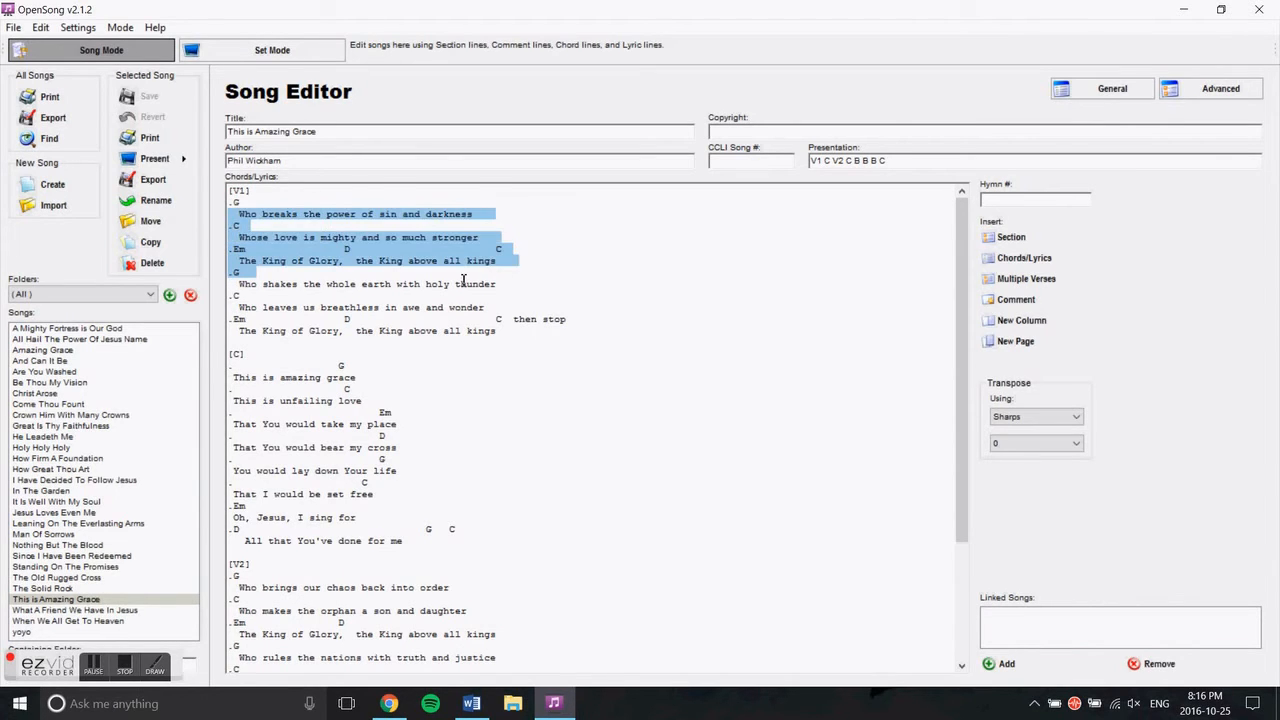
{"action": "left_click", "coordinate": [500, 265]}
{"action": "type", "text": "||"}
- Add a || slide break in the chorus after the line "That You would bear my cross"
{"action": "scroll", "coordinate": [412, 399], "scroll_direction": "down", "scroll_amount": 1}
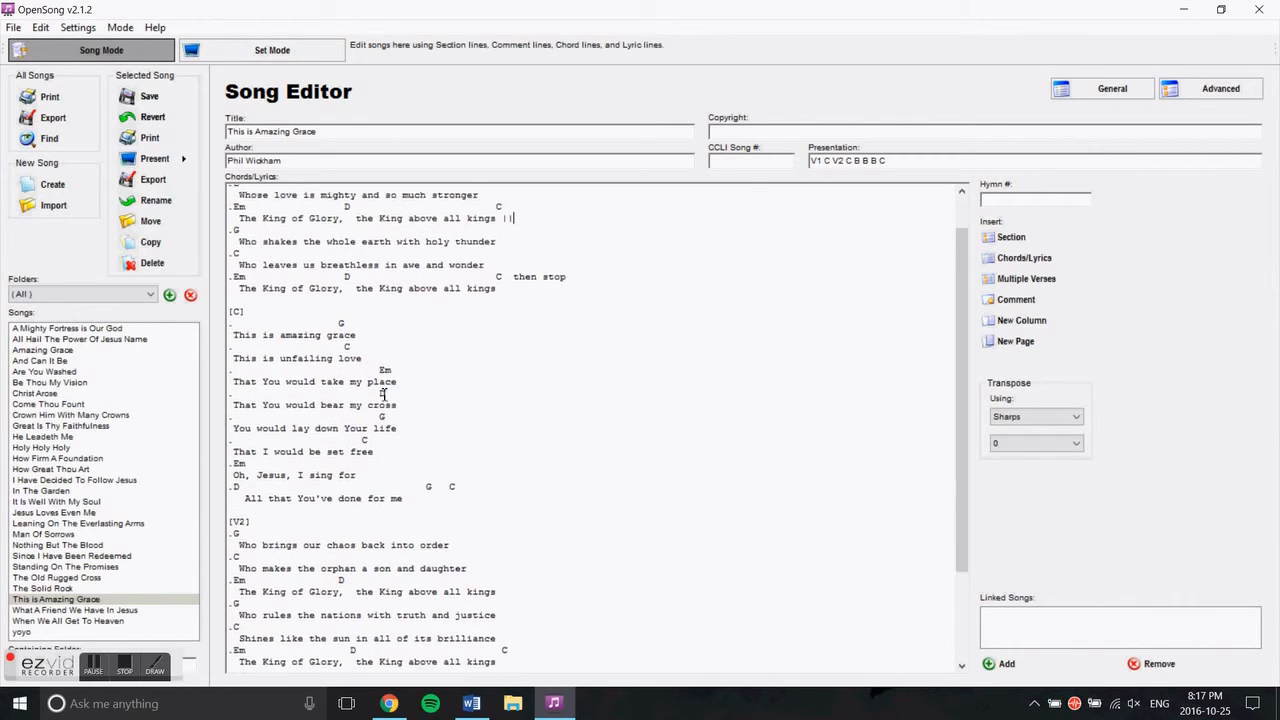
{"action": "left_click_drag", "start_coordinate": [234, 308], "coordinate": [379, 323]}
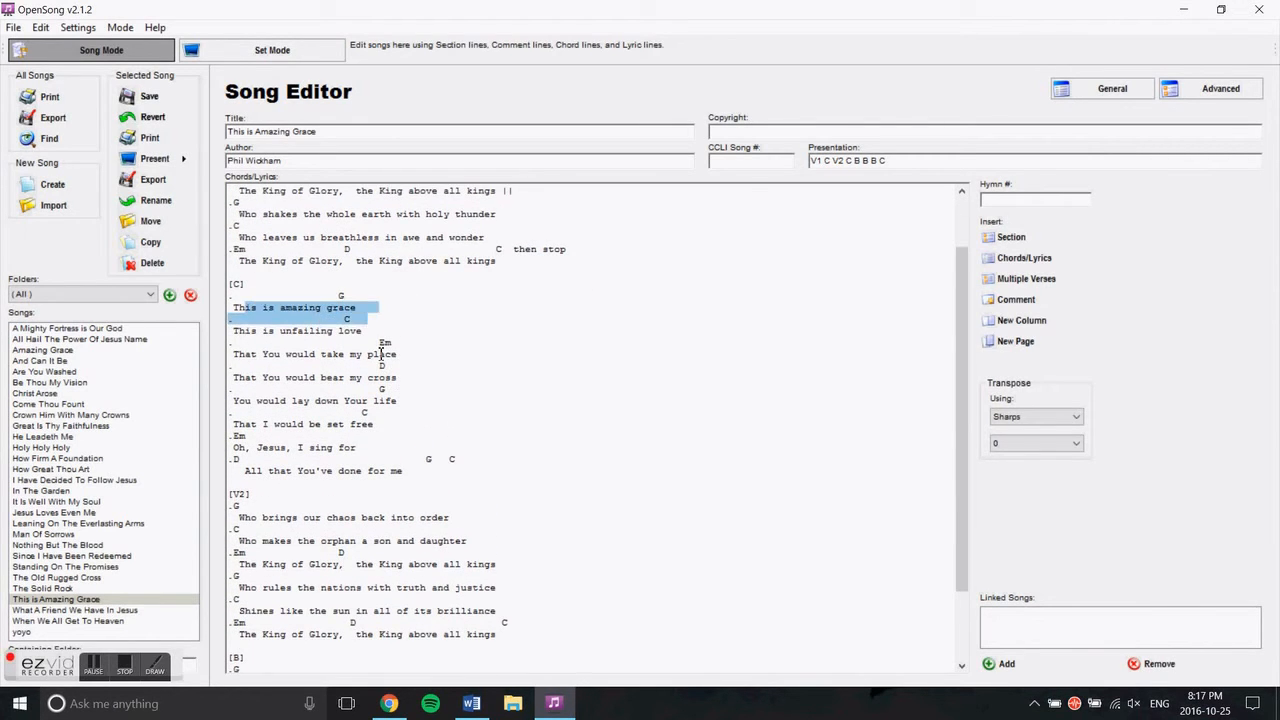
{"action": "left_click", "coordinate": [381, 354]}
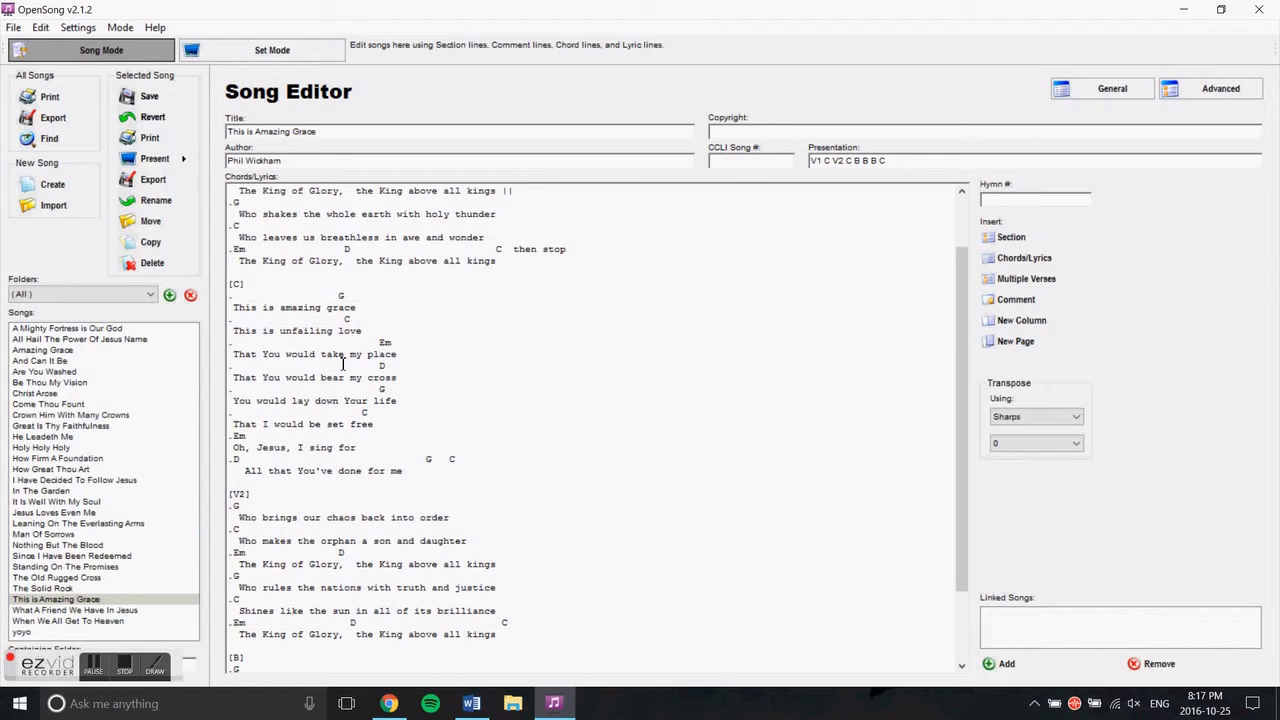
{"action": "left_click", "coordinate": [401, 379]}
{"action": "type", "text": "||"}
{"action": "left_click_drag", "start_coordinate": [417, 378], "coordinate": [230, 292]}
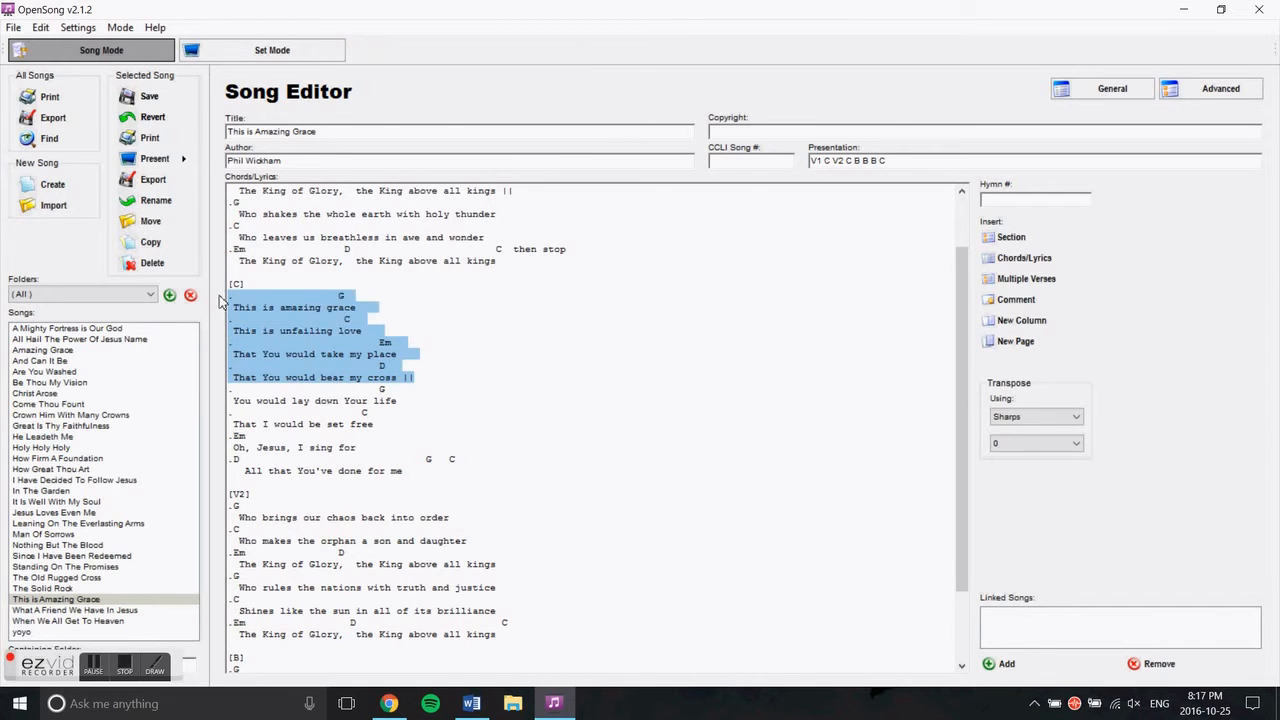
- Add a || slide break in [V2] after its first "The King of Glory, the King above all kings" line
{"action": "scroll", "coordinate": [413, 400], "scroll_direction": "down", "scroll_amount": 3}
{"action": "left_click", "coordinate": [413, 352]}
{"action": "left_click_drag", "start_coordinate": [222, 403], "coordinate": [516, 548]}
{"action": "left_click_drag", "start_coordinate": [505, 473], "coordinate": [228, 409]}
{"action": "left_click", "coordinate": [521, 471]}
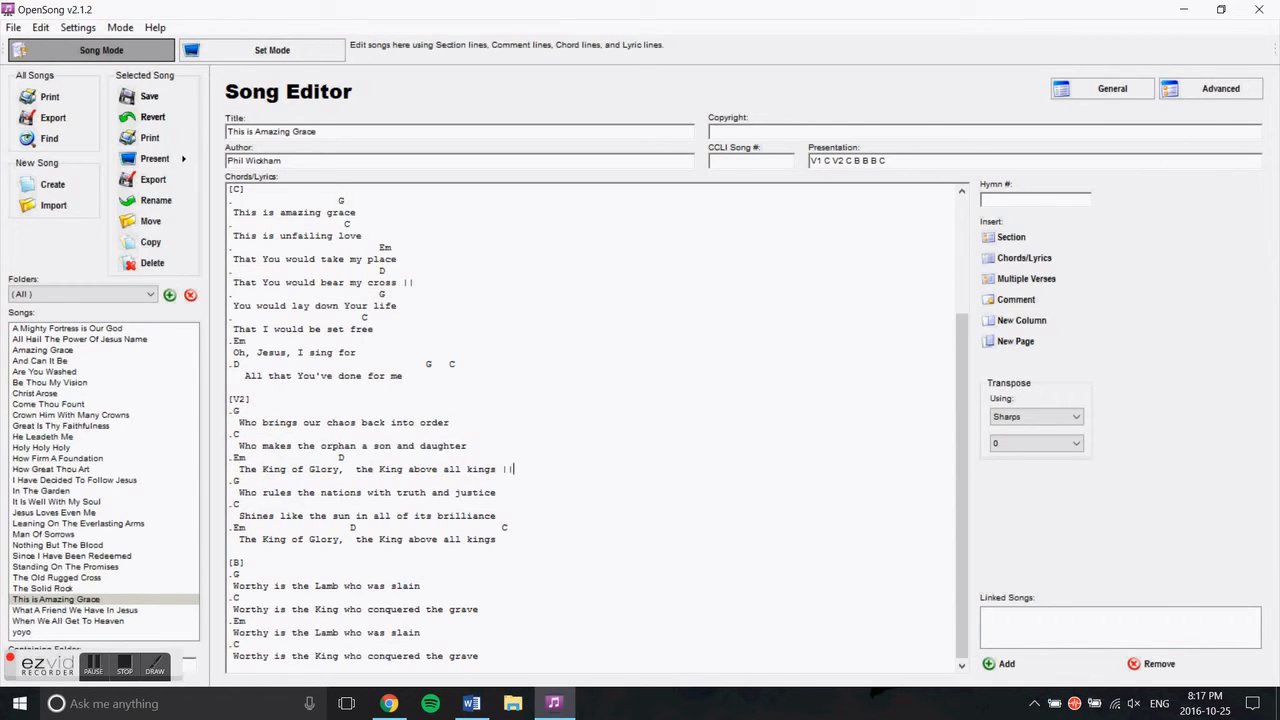
{"action": "left_click_drag", "start_coordinate": [552, 543], "coordinate": [388, 270]}
- Save the song with the added slide breaks
{"action": "scroll", "coordinate": [403, 374], "scroll_direction": "up", "scroll_amount": 2}
{"action": "left_click", "coordinate": [262, 276]}
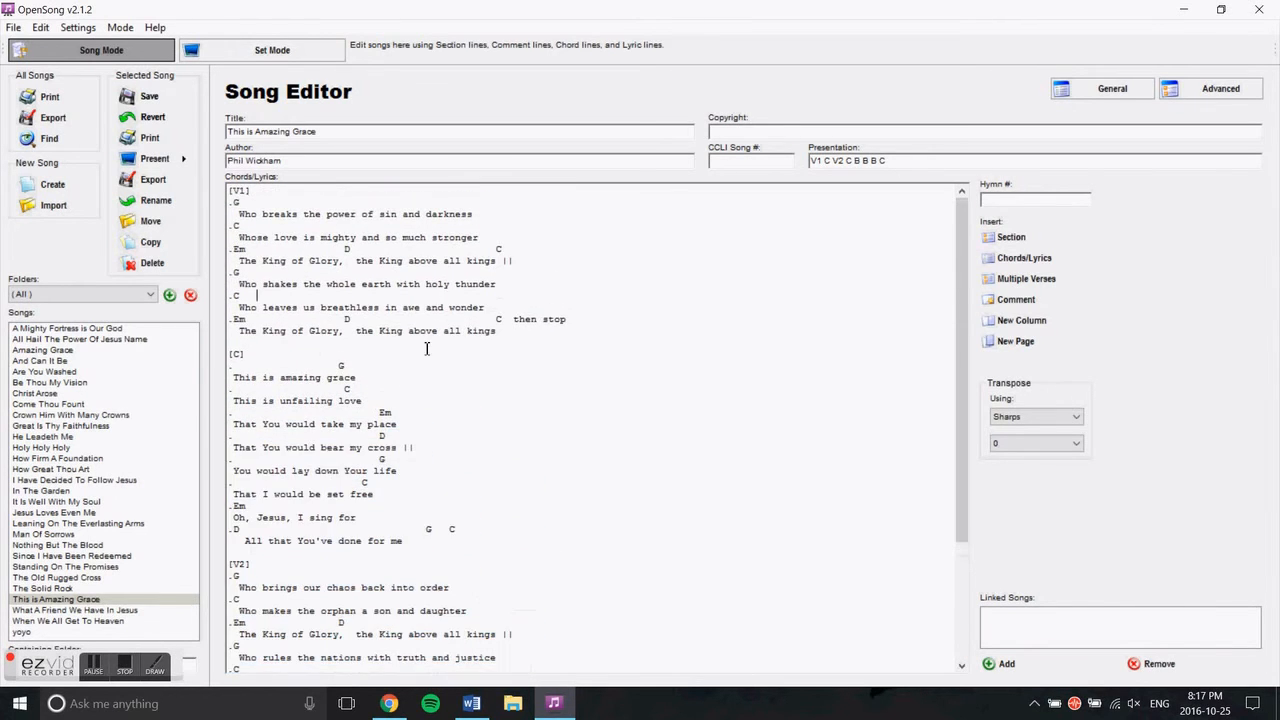
{"action": "left_click", "coordinate": [149, 96]}
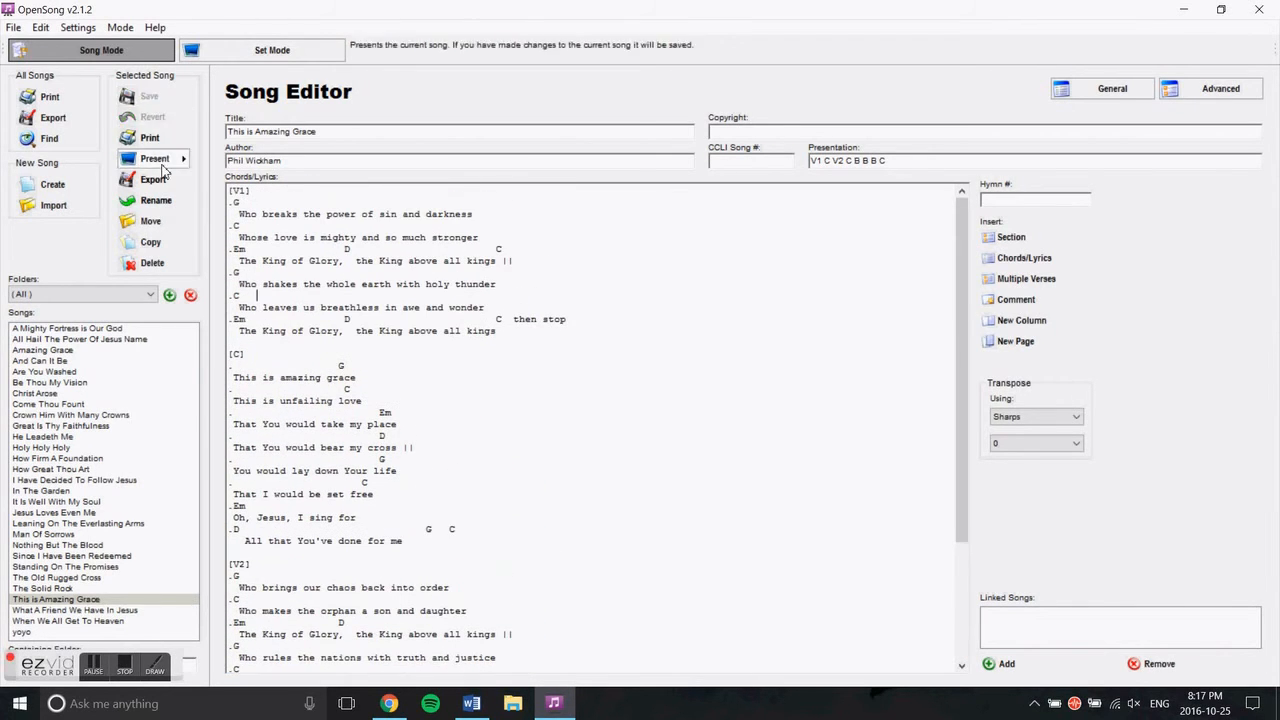
- Preview the song in dual-screen presentation and compare the two V1 slides created by the slide break
{"action": "left_click", "coordinate": [166, 163]}
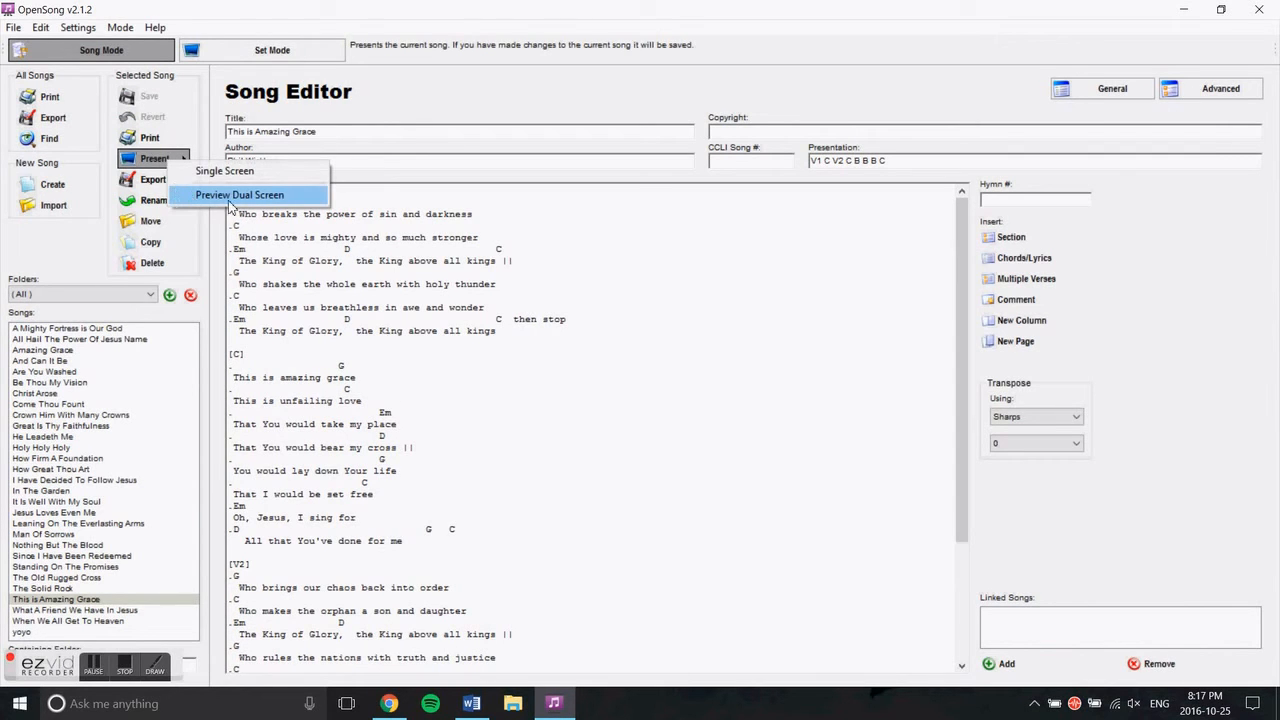
{"action": "left_click", "coordinate": [229, 196]}
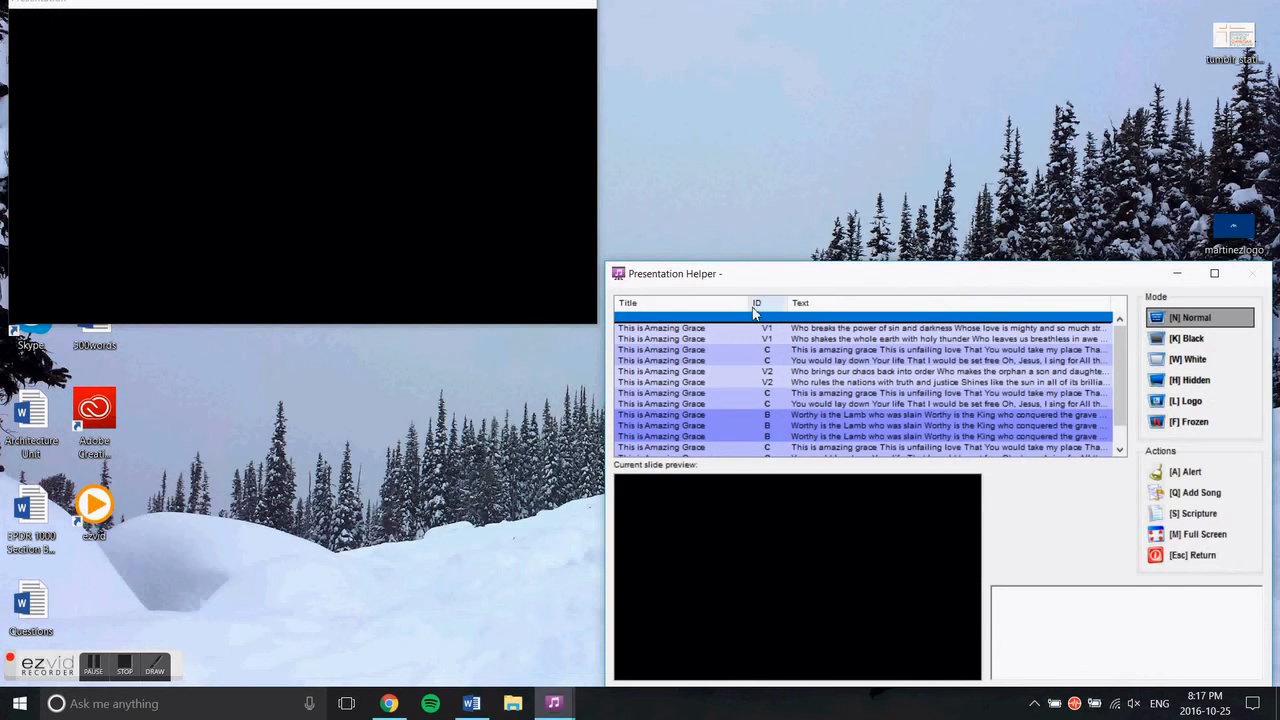
{"action": "left_click", "coordinate": [762, 330]}
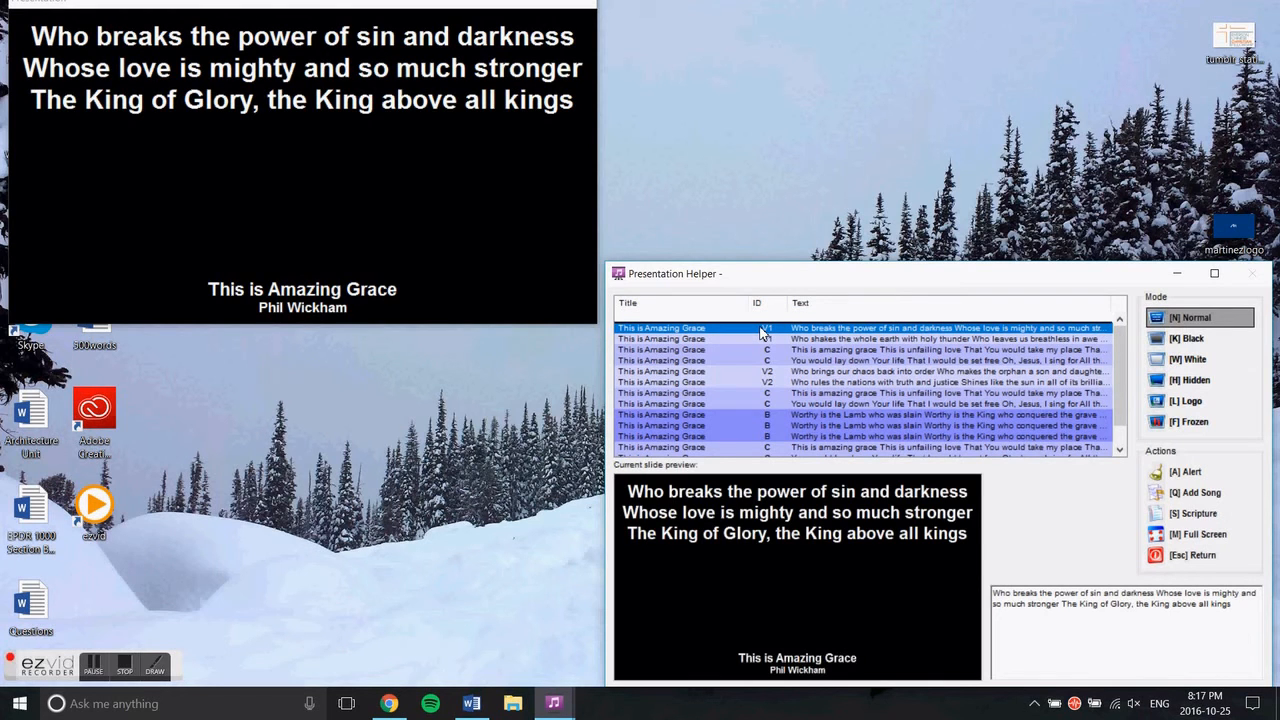
{"action": "key", "text": "Down"}
{"action": "key", "text": "Down"}
{"action": "key", "text": "Up"}
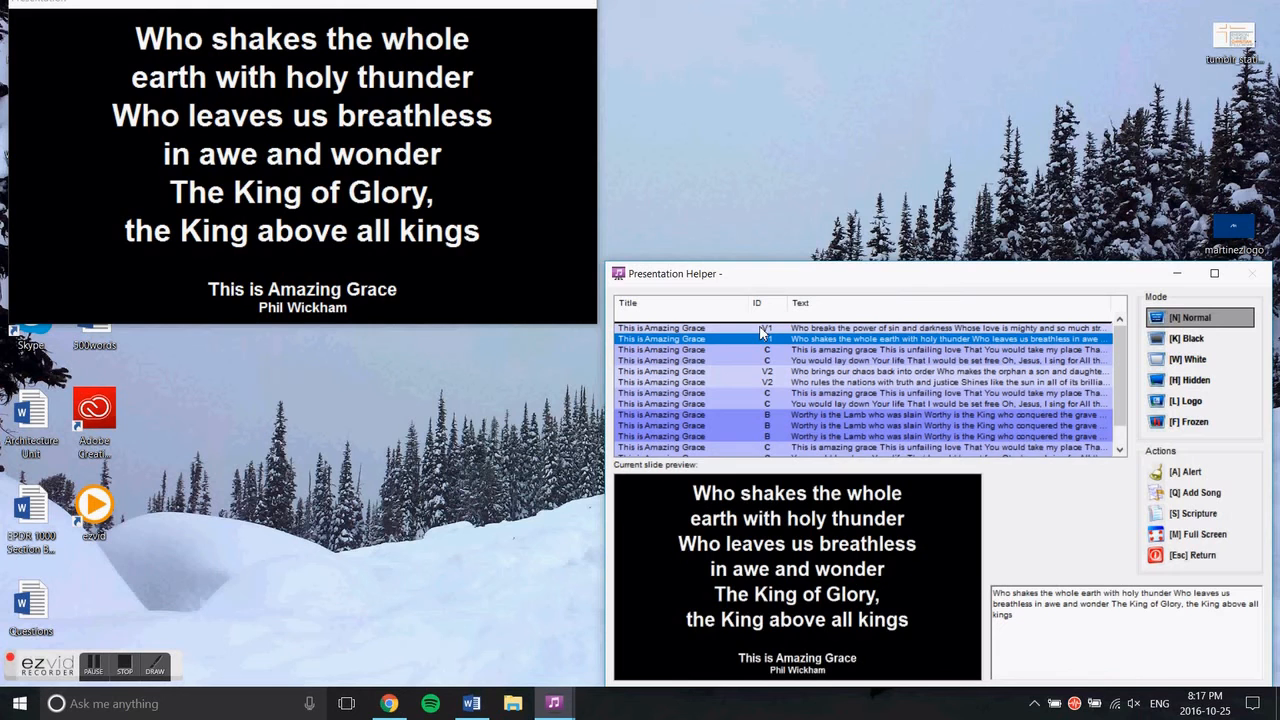
{"action": "key", "text": "Up"}
{"action": "key", "text": "Down"}
- Step through the chorus, V2 and bridge slides to the end of the song and close the preview
{"action": "key", "text": "Down"}
{"action": "key", "text": "Down"}
{"action": "key", "text": "Down"}
{"action": "key", "text": "Down"}
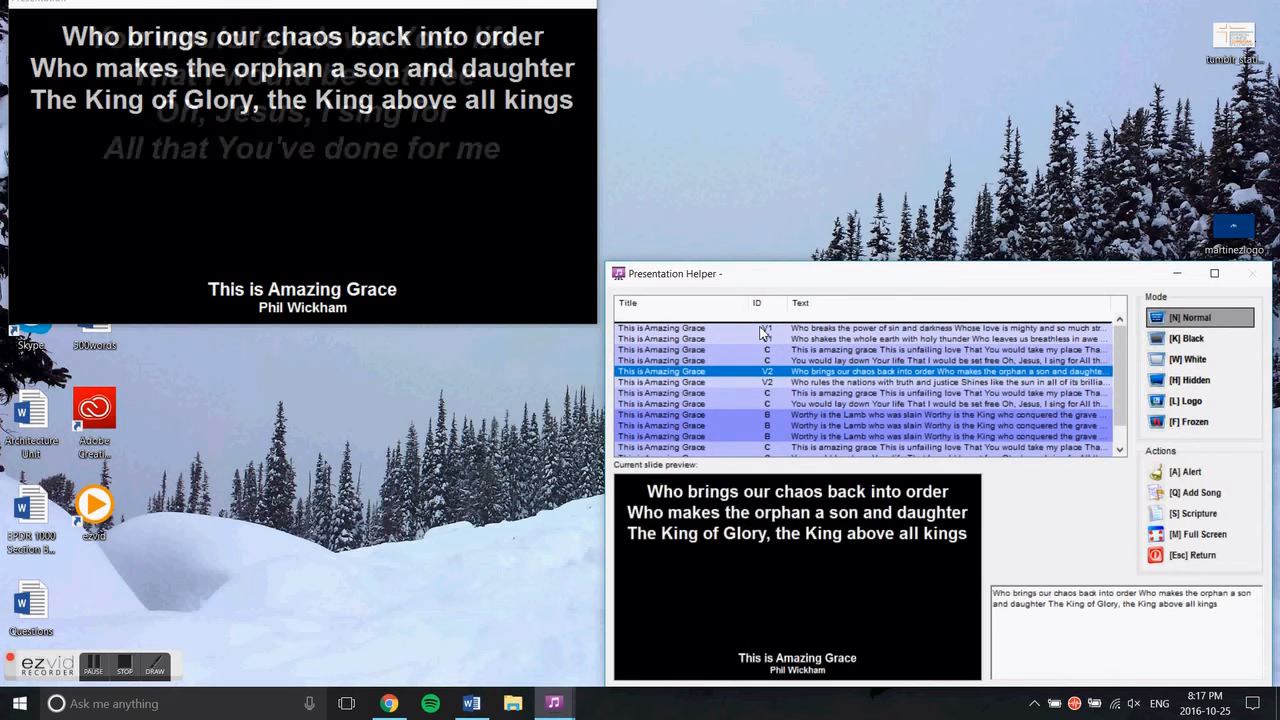
{"action": "key", "text": "Down"}
{"action": "key", "text": "Down"}
{"action": "key", "text": "Down"}
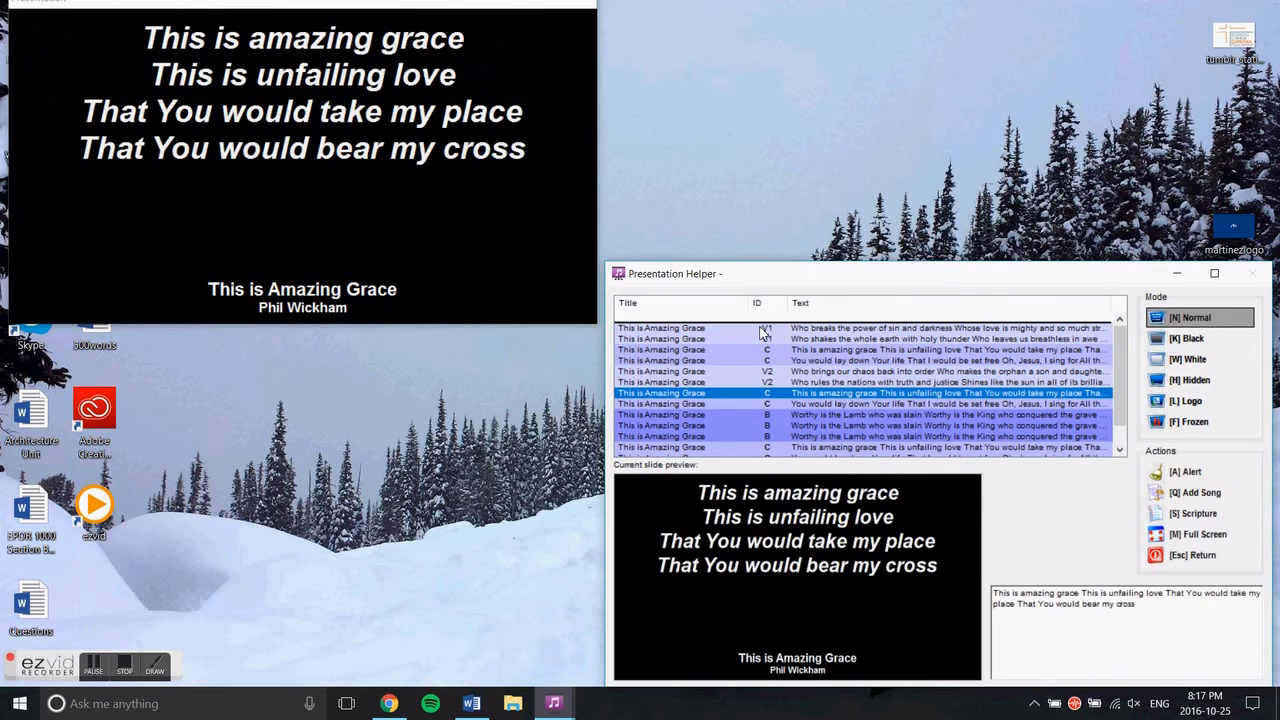
{"action": "key", "text": "Down"}
{"action": "key", "text": "Down"}
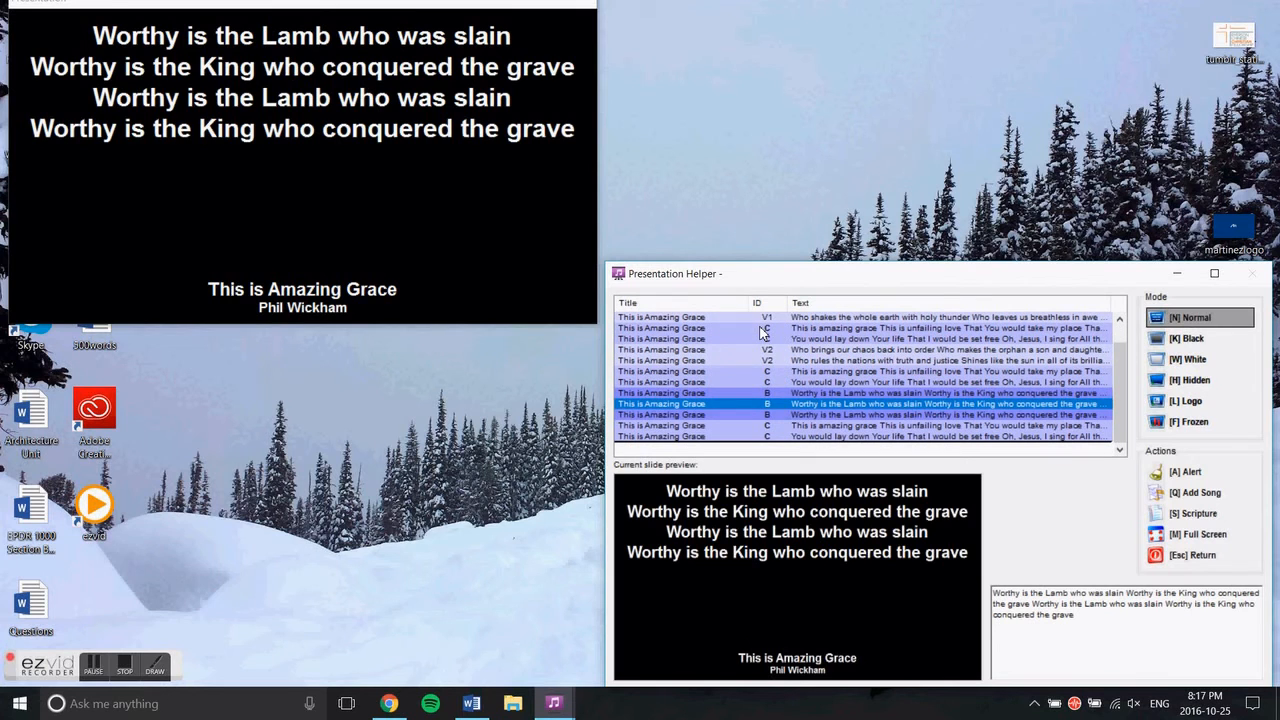
{"action": "key", "text": "Down"}
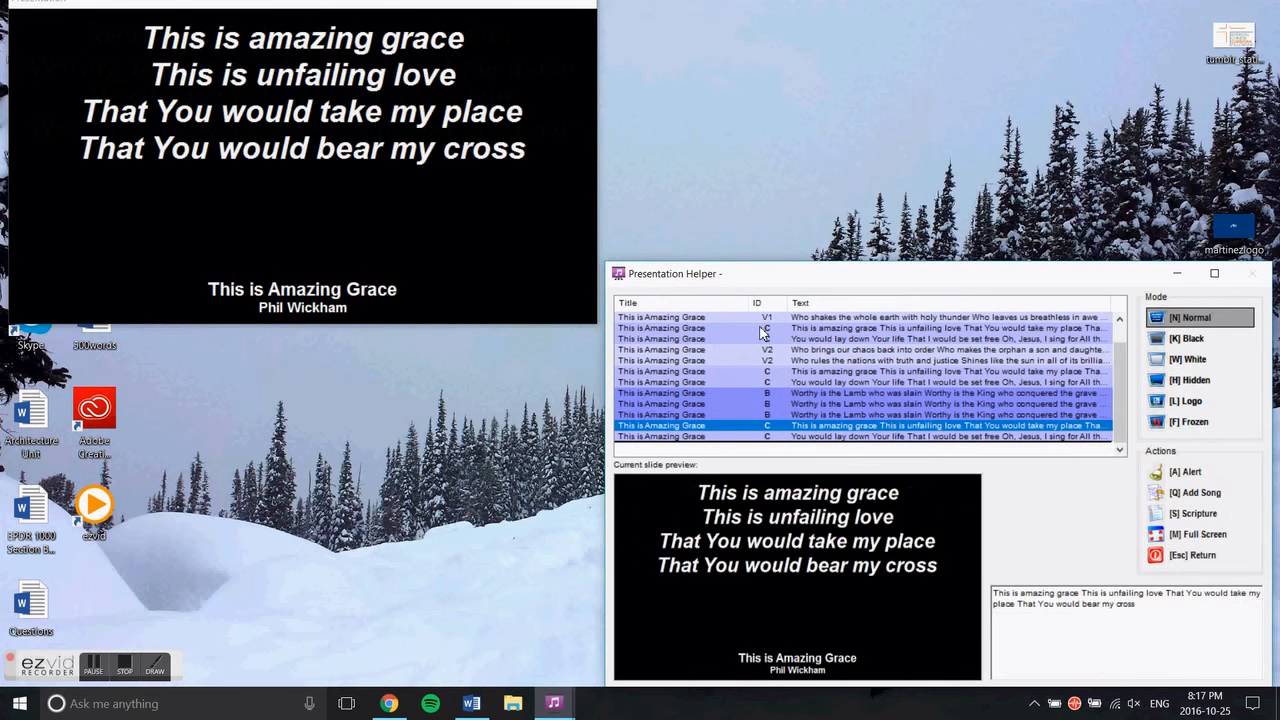
{"action": "key", "text": "Down"}
{"action": "key", "text": "Down"}
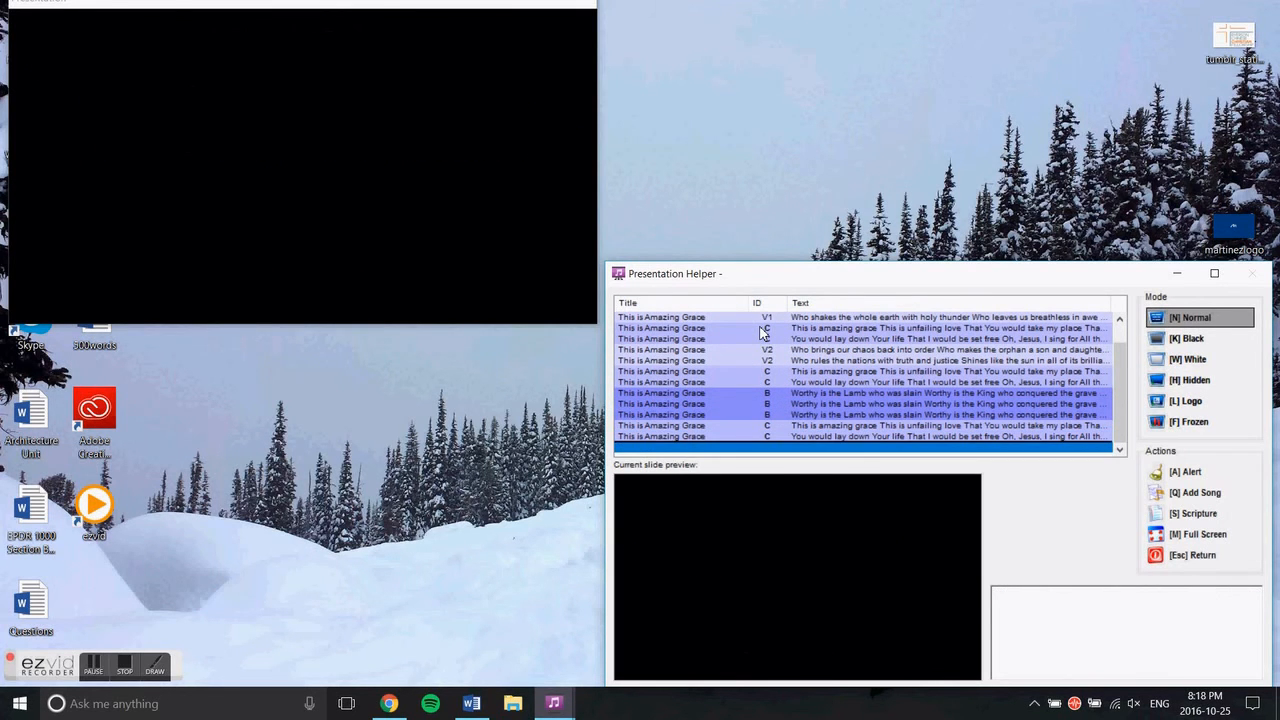
{"action": "key", "text": "Escape"}
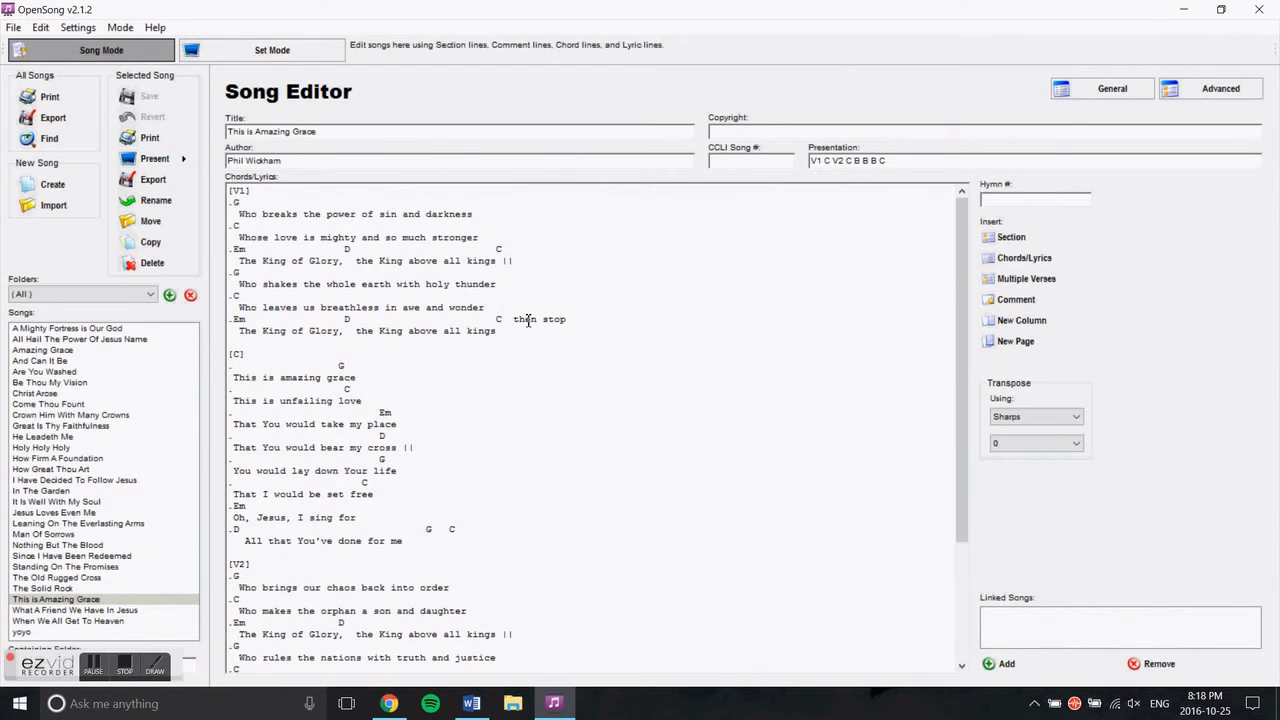
{"action": "left_click", "coordinate": [508, 319]}
{"action": "left_click_drag", "start_coordinate": [280, 198], "coordinate": [519, 347]}
{"action": "left_click", "coordinate": [505, 280]}
{"action": "left_click_drag", "start_coordinate": [293, 215], "coordinate": [470, 320]}
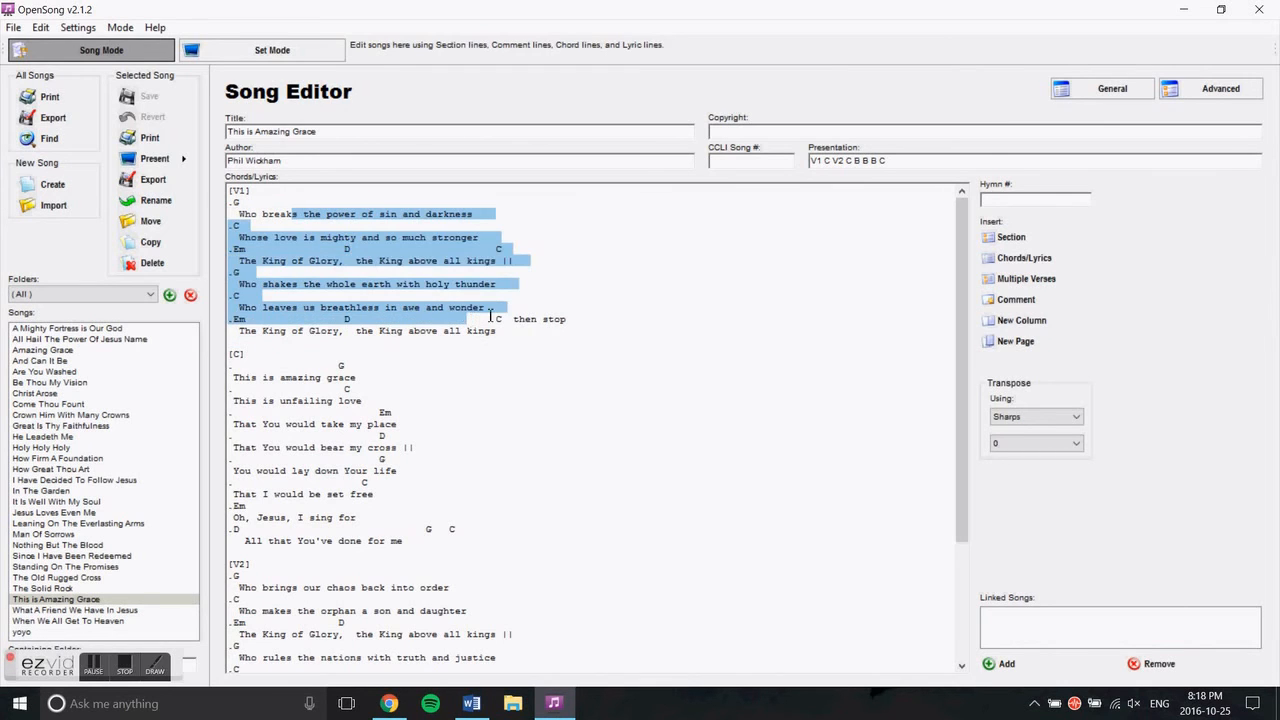
{"action": "left_click", "coordinate": [495, 312]}
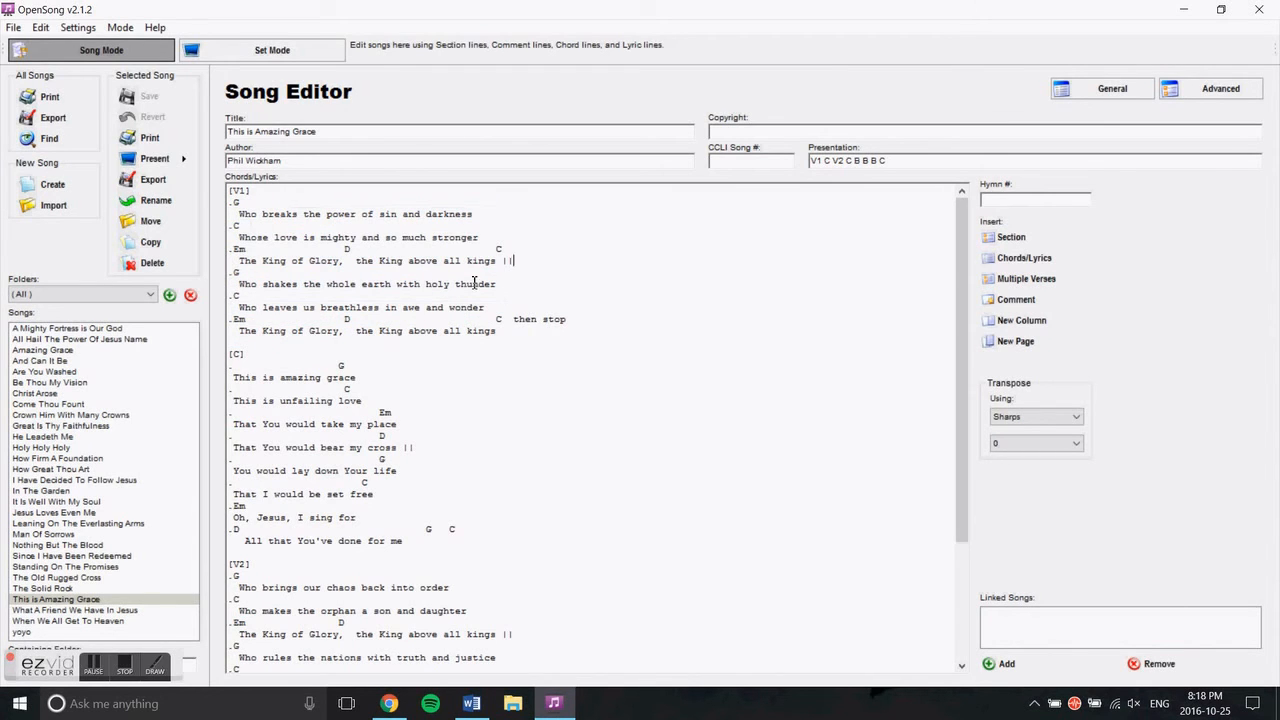
{"action": "left_click_drag", "start_coordinate": [362, 214], "coordinate": [400, 333]}
{"action": "left_click", "coordinate": [494, 284]}
- Replace the || slide break in [V1] with breaks after "Whose love is mighty and so much stronger" and "Who shakes the whole earth with holy thunder"
{"action": "left_click", "coordinate": [528, 263]}
{"action": "key", "text": "BackSpace"}
{"action": "key", "text": "BackSpace"}
{"action": "key", "text": "BackSpace"}
{"action": "type", "text": "||"}
{"action": "key", "text": "BackSpace"}
{"action": "key", "text": "BackSpace"}
{"action": "type", "text": "||"}
{"action": "left_click_drag", "start_coordinate": [484, 240], "coordinate": [500, 241]}
{"action": "left_click_drag", "start_coordinate": [234, 204], "coordinate": [514, 253]}
{"action": "left_click", "coordinate": [330, 258]}
{"action": "left_click_drag", "start_coordinate": [236, 257], "coordinate": [530, 335]}
{"action": "left_click", "coordinate": [574, 337]}
- Save the song and check each V1 slide in a dual-screen presentation preview
{"action": "left_click", "coordinate": [140, 96]}
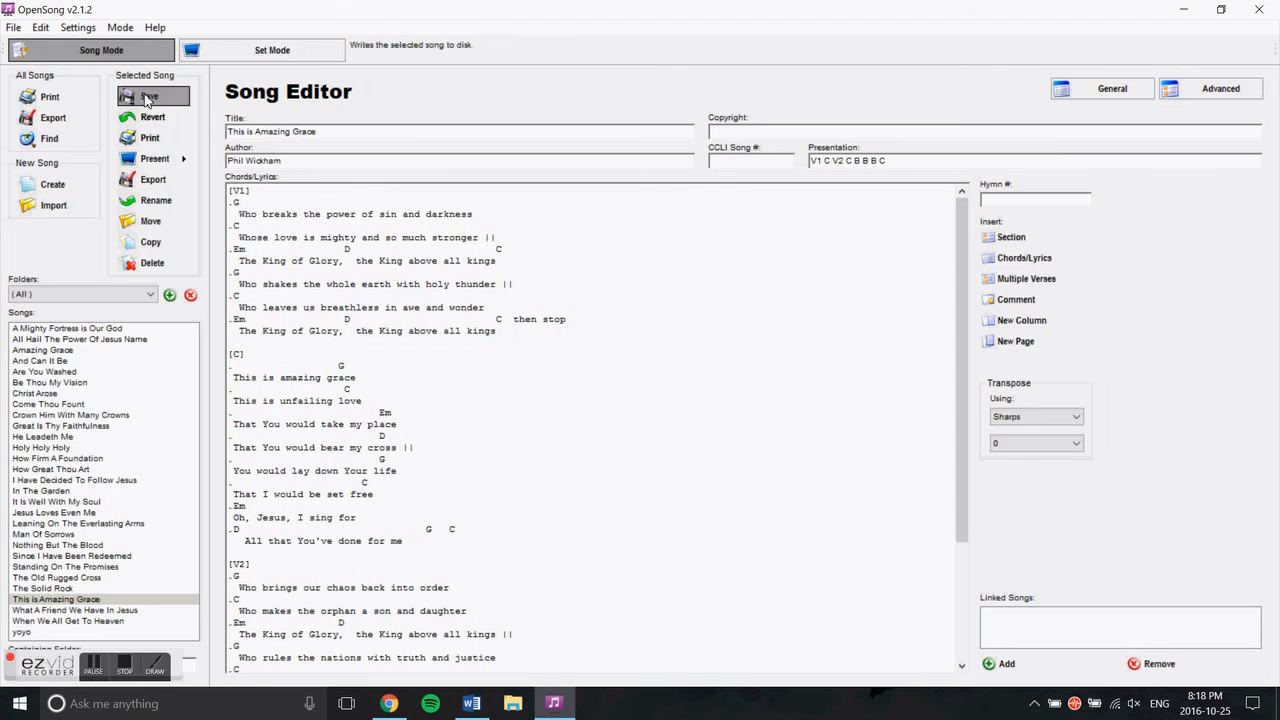
{"action": "left_click", "coordinate": [156, 160]}
{"action": "left_click", "coordinate": [236, 195]}
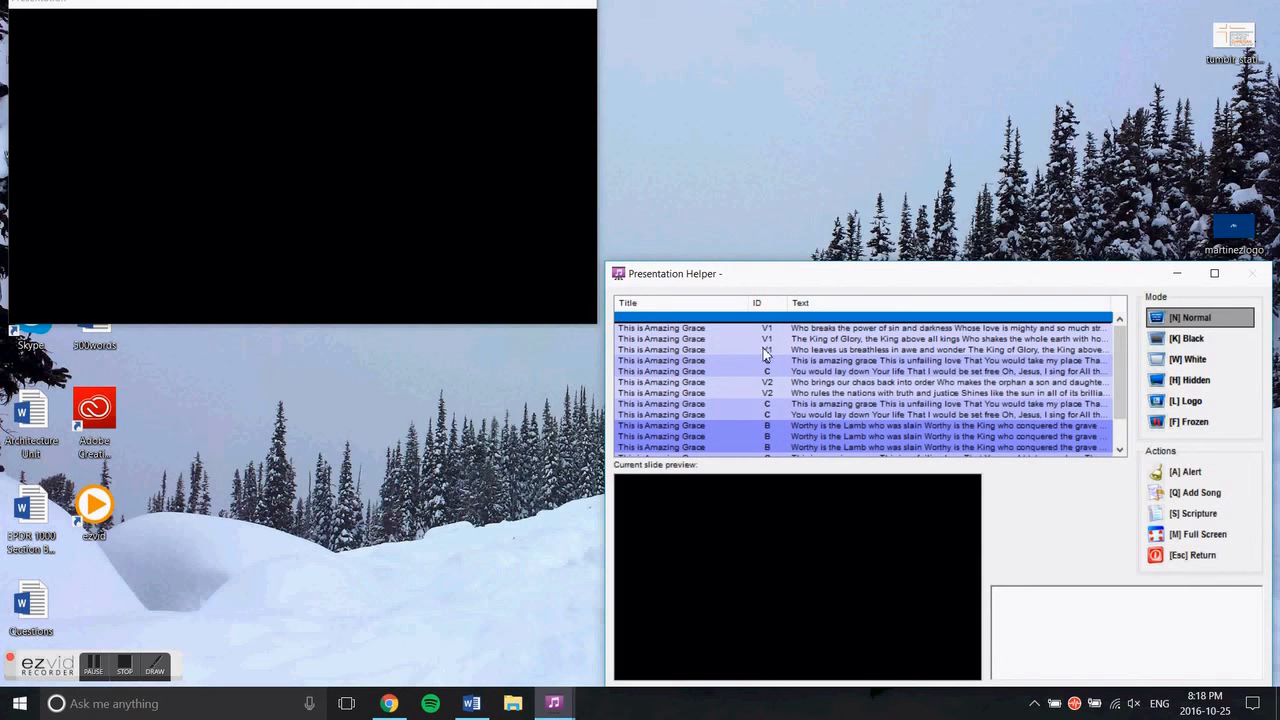
{"action": "left_click", "coordinate": [770, 328]}
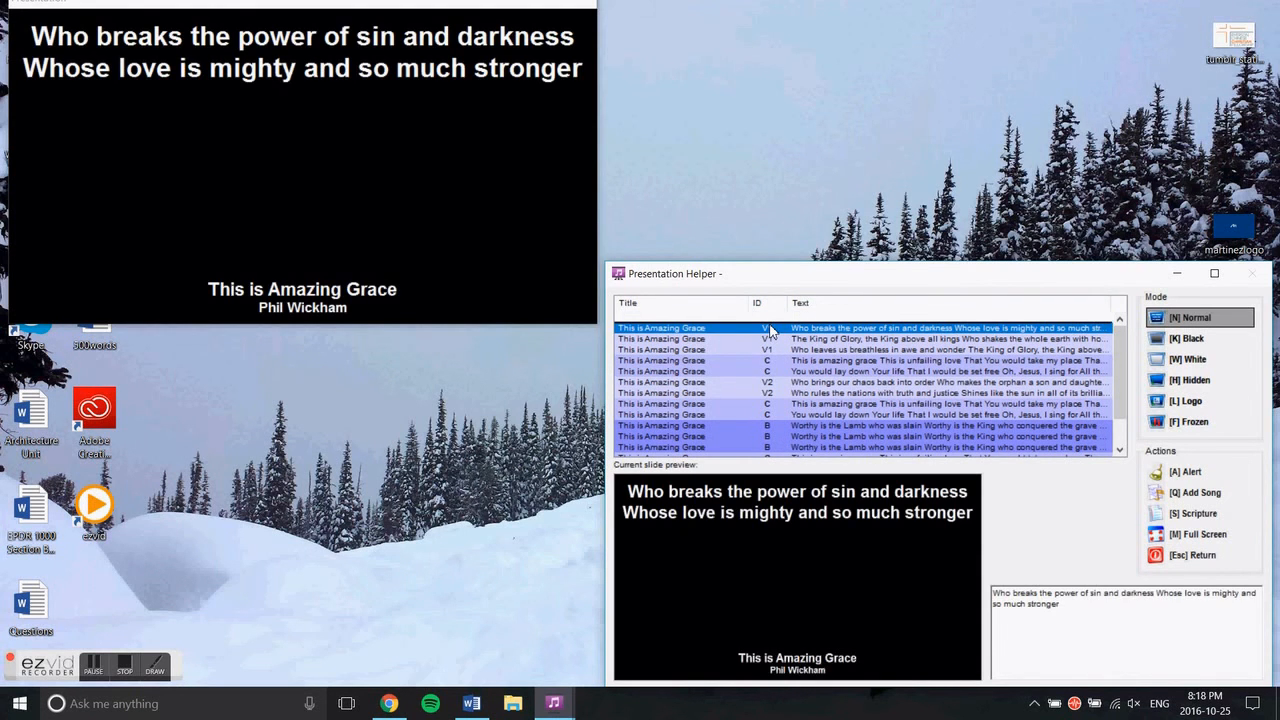
{"action": "key", "text": "Down"}
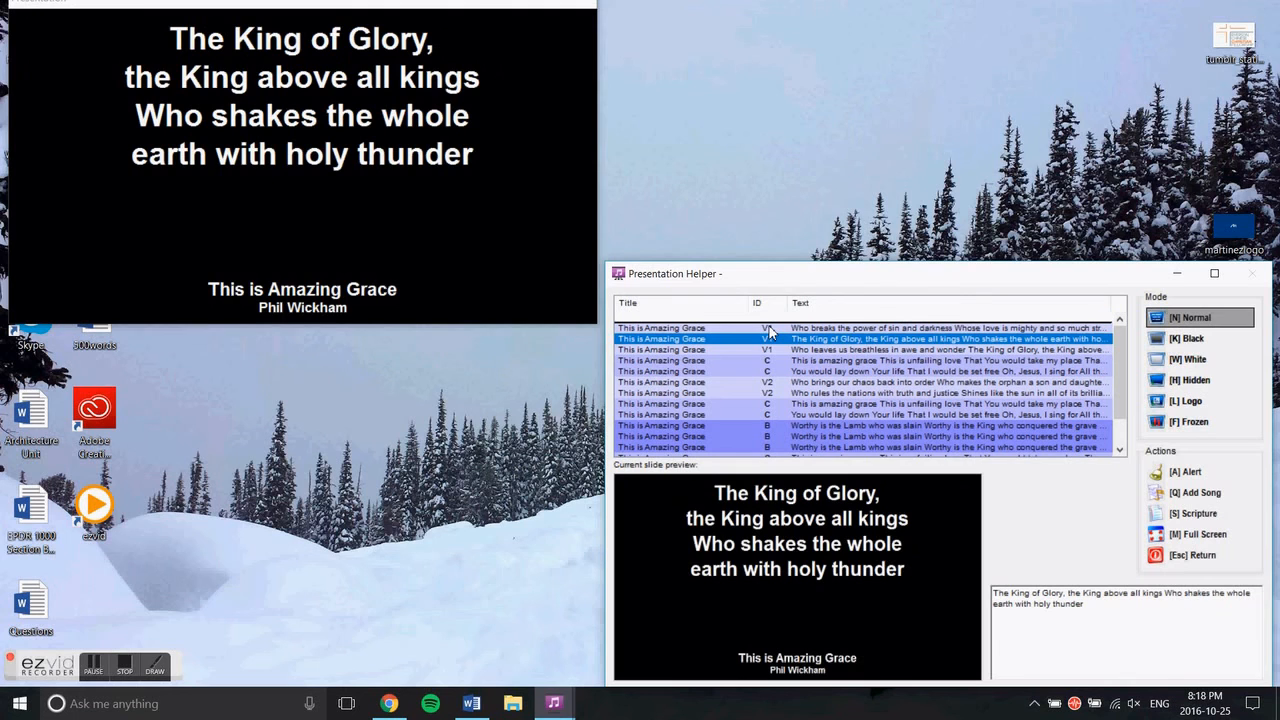
{"action": "key", "text": "Down"}
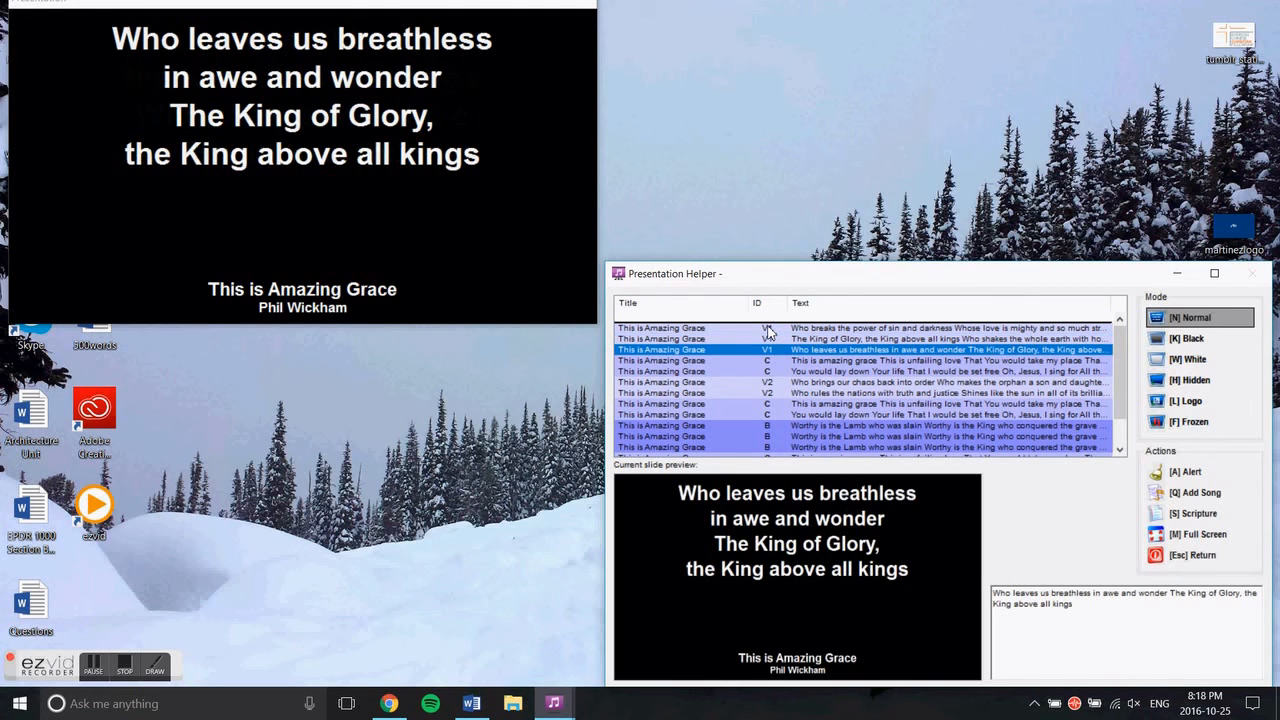
- Step through the slides following V1 as far as the bridge and close the preview
{"action": "key", "text": "Down"}
{"action": "key", "text": "Down"}
{"action": "key", "text": "Down"}
{"action": "key", "text": "Down"}
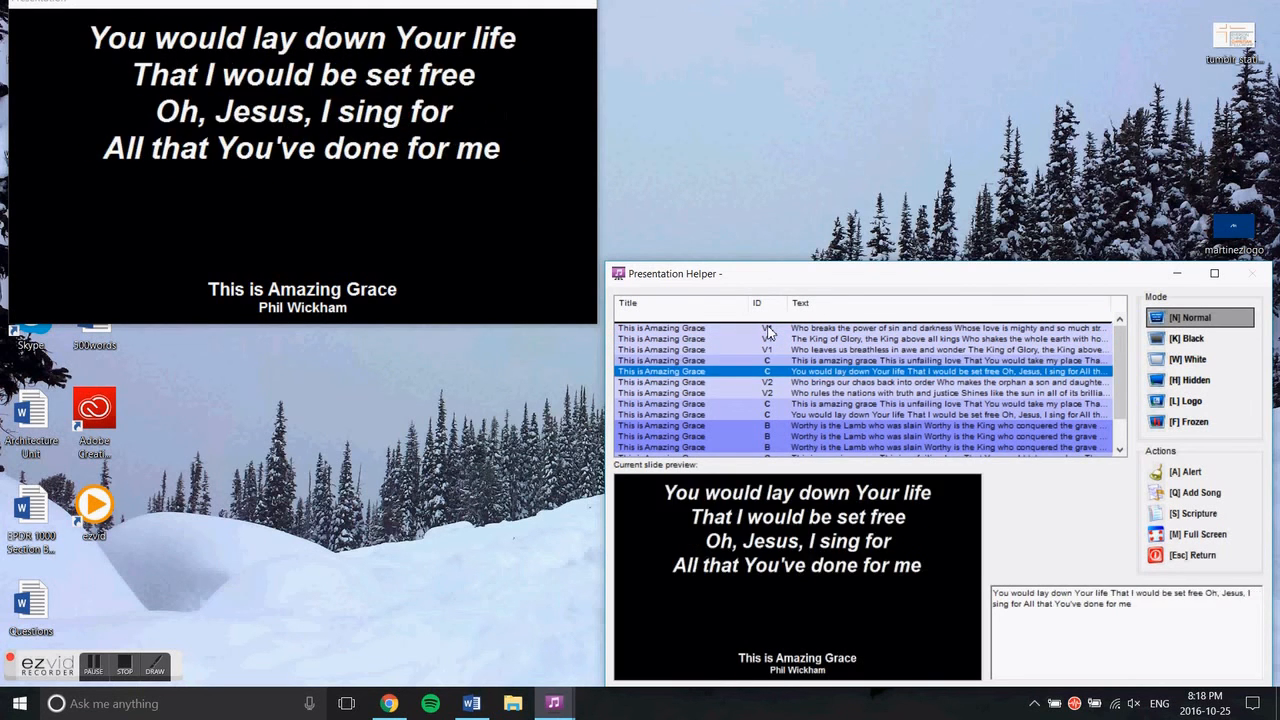
{"action": "key", "text": "Down"}
{"action": "key", "text": "Down"}
{"action": "key", "text": "Down"}
{"action": "key", "text": "Down"}
{"action": "key", "text": "Down"}
{"action": "key", "text": "Down"}
{"action": "key", "text": "Down"}
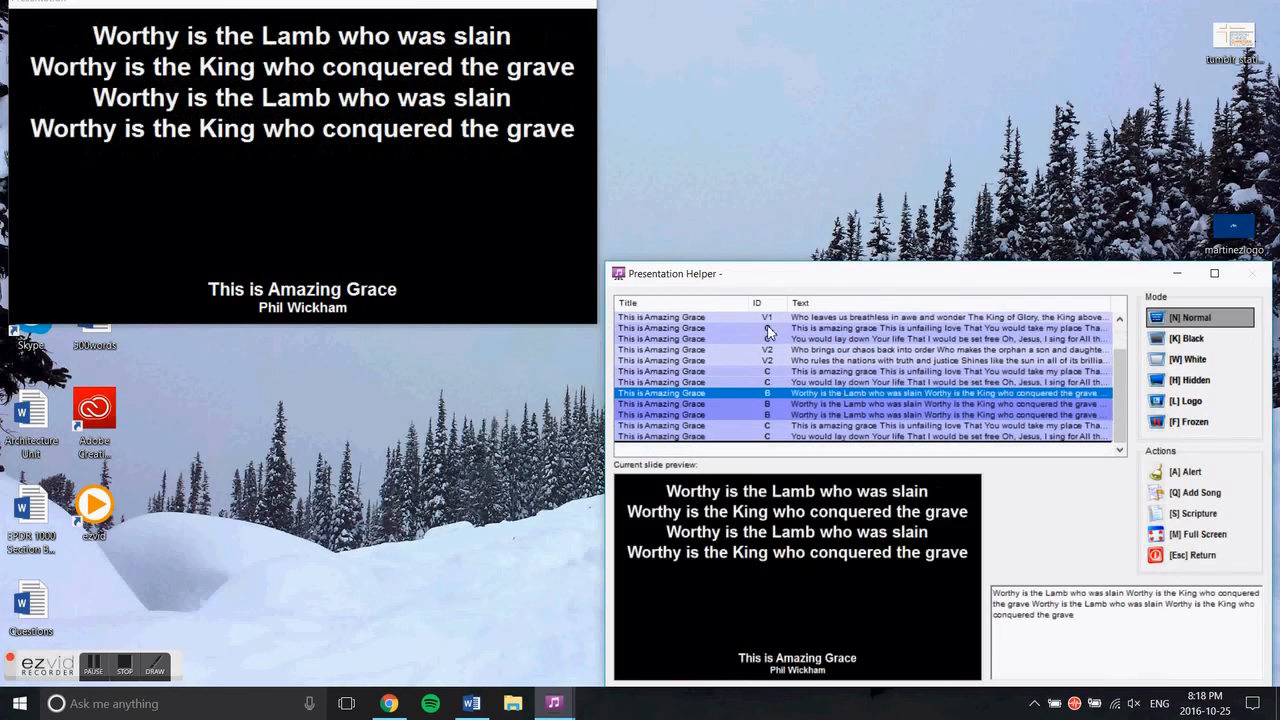
{"action": "key", "text": "Escape"}
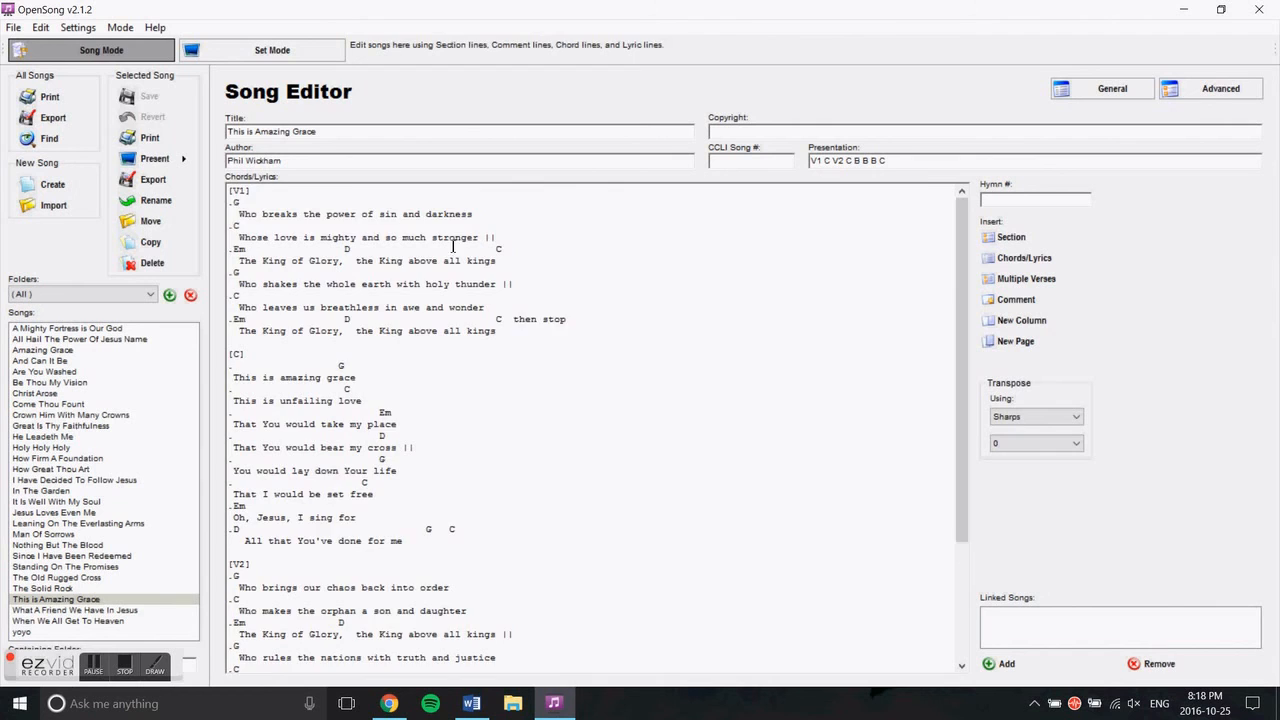
{"action": "scroll", "coordinate": [645, 269], "scroll_direction": "down", "scroll_amount": 3}
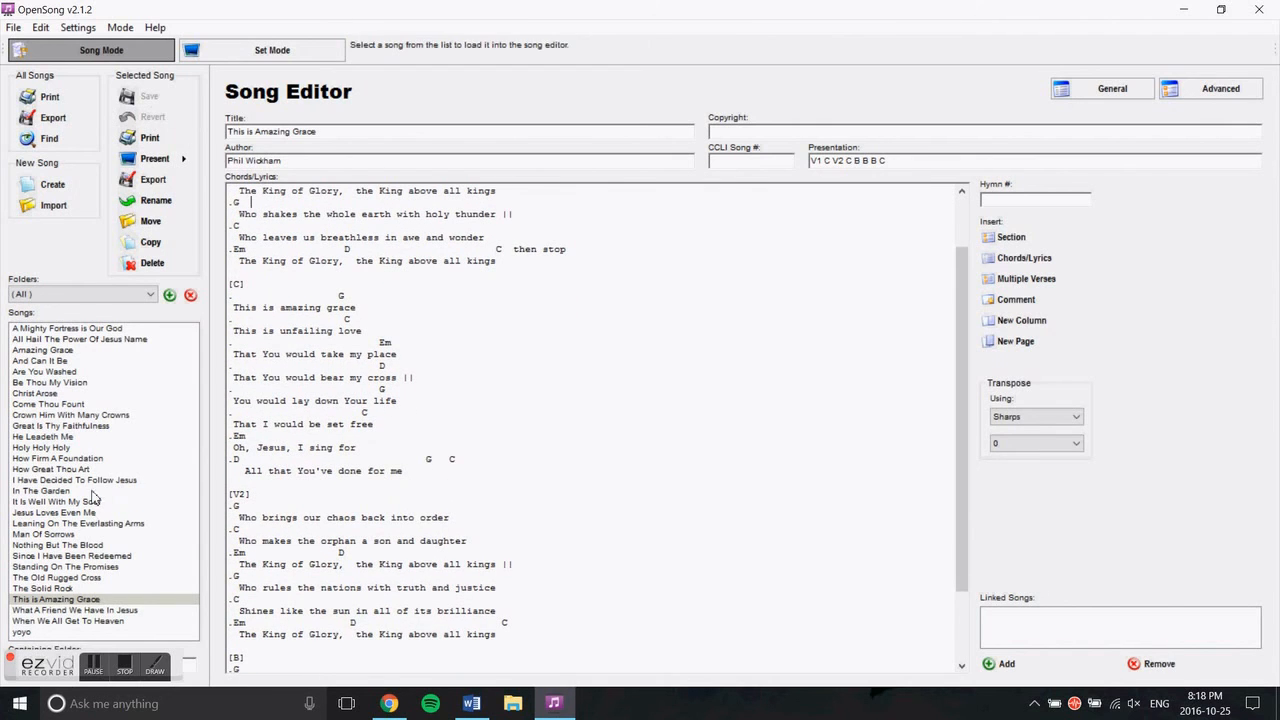
{"action": "scroll", "coordinate": [291, 352], "scroll_direction": "up", "scroll_amount": 1}
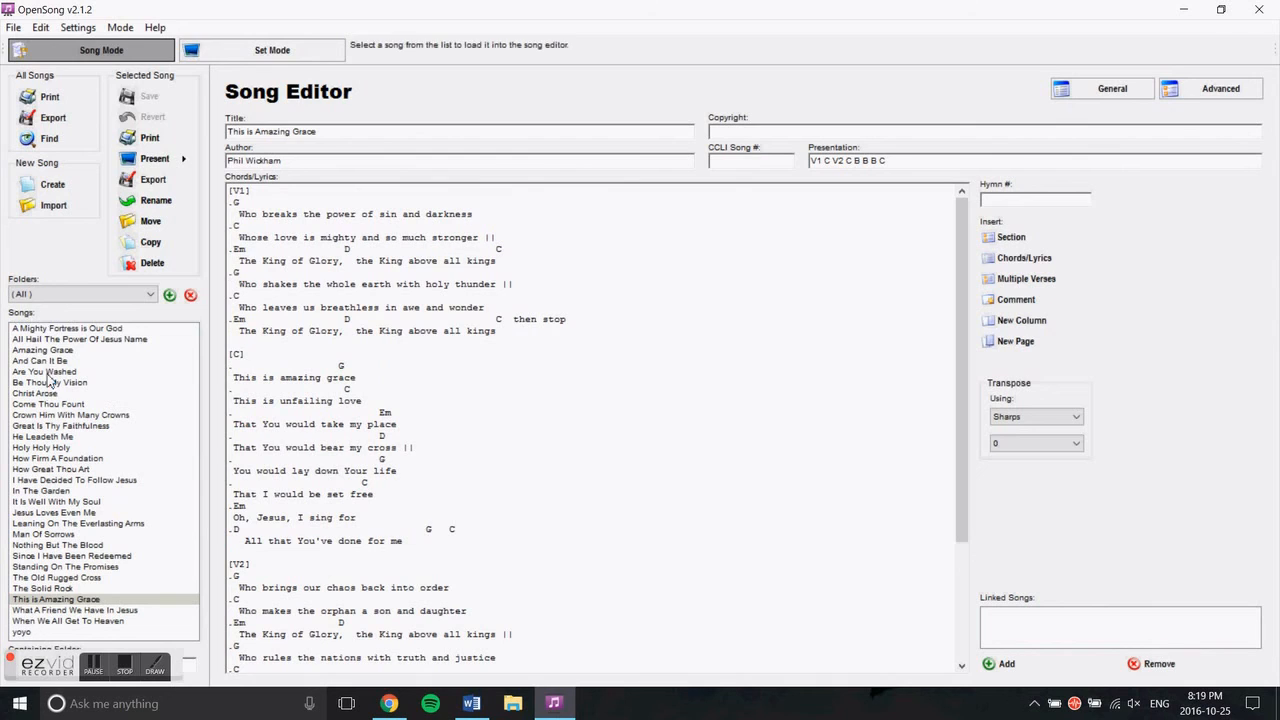
{"action": "left_click", "coordinate": [78, 600]}
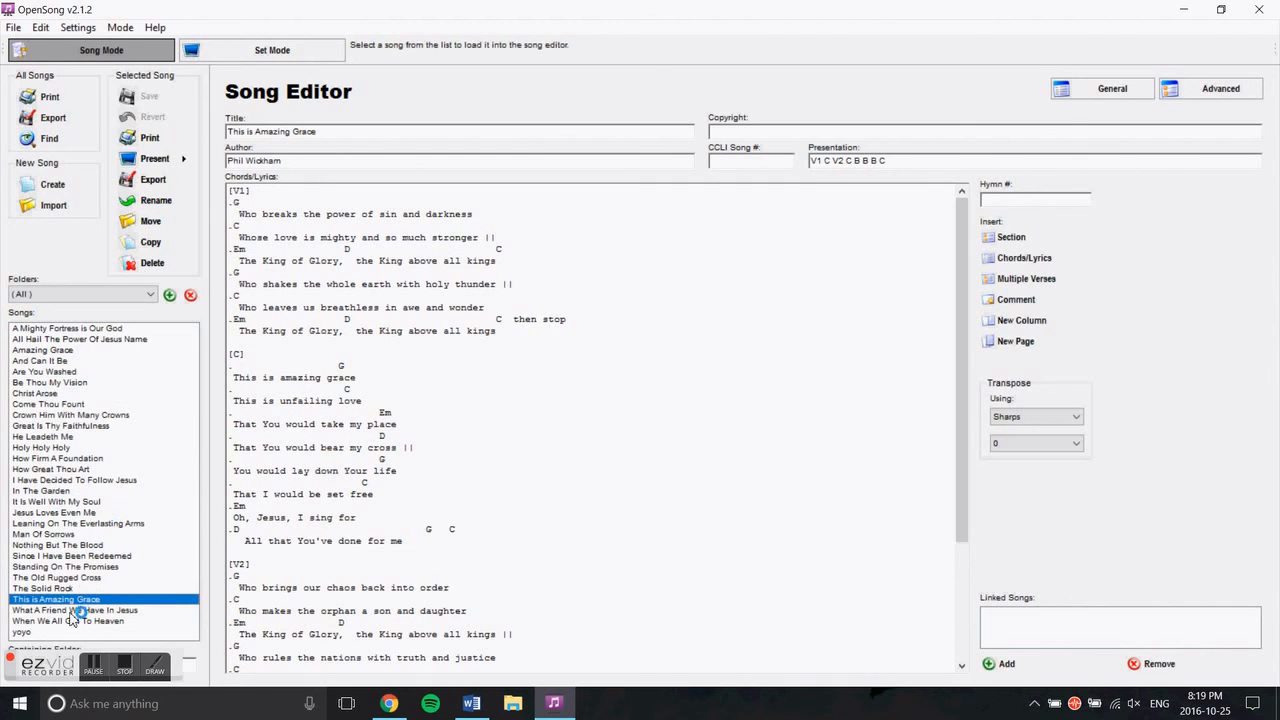
{"action": "left_click", "coordinate": [124, 665]}
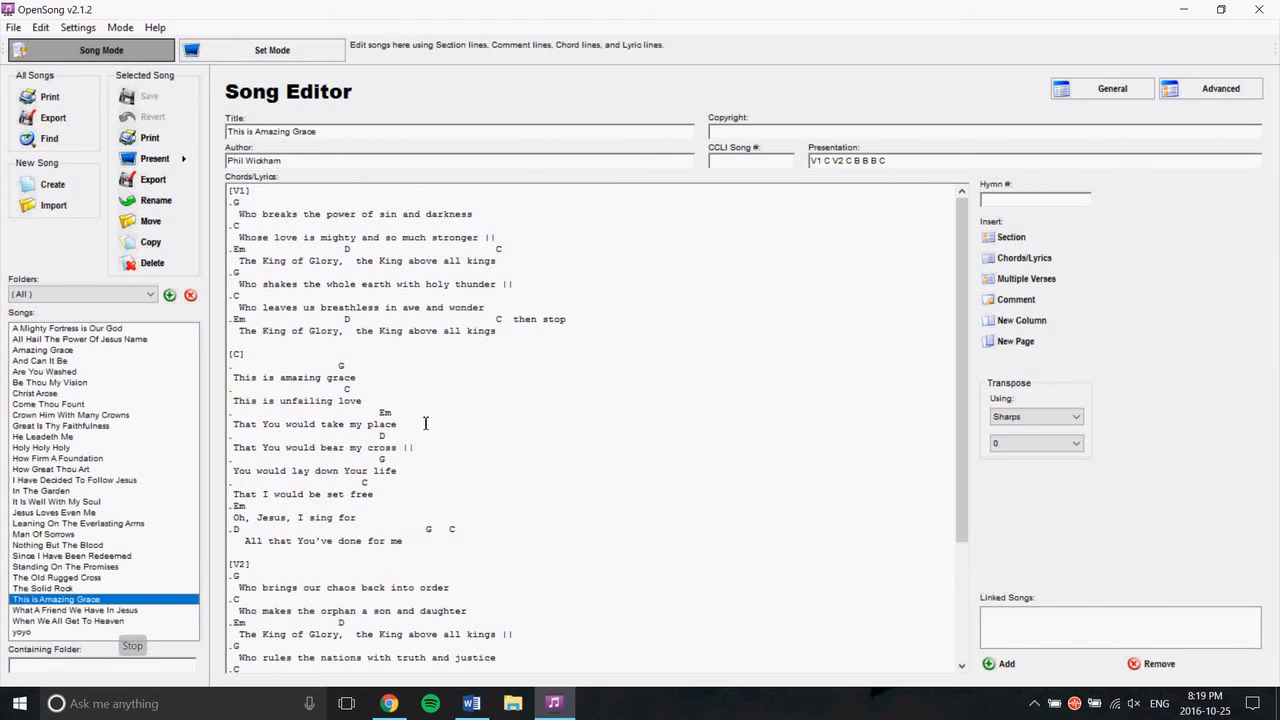